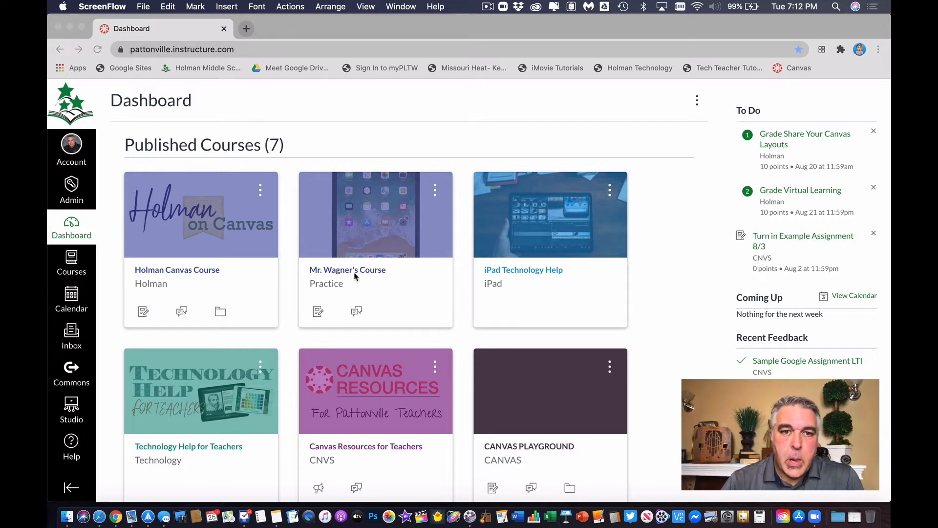
Step: Open the course labelled Practice from the dashboard and view its Settings page
left_click(366, 270)
left_click(347, 272)
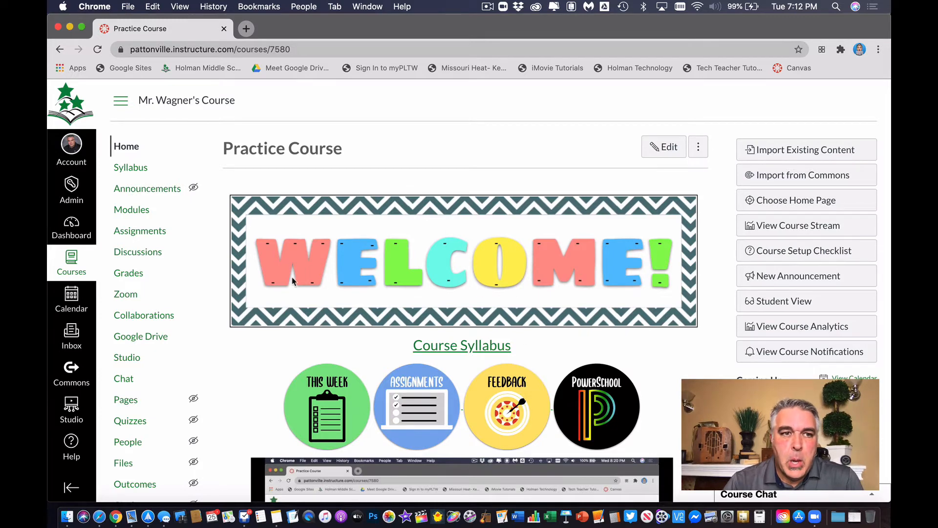
scroll(165, 299, "down", 5)
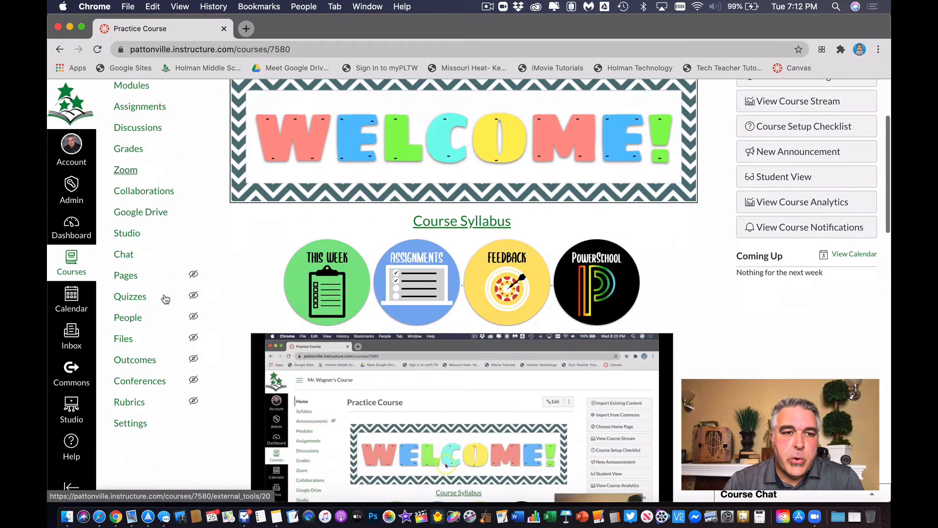
left_click(139, 423)
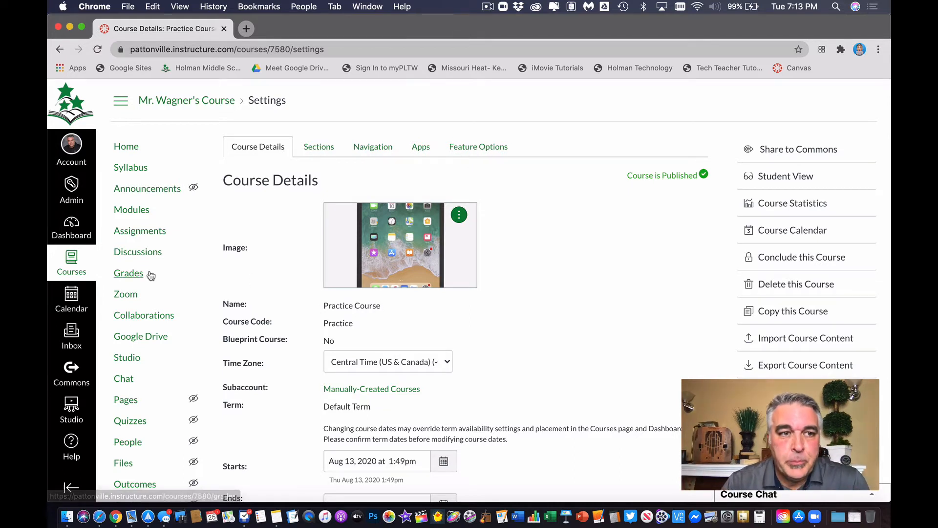
Step: Open the unpublished OFFICIAL POWERSCHOOL COURSE from the dashboard, check its Pages list, and return to its home page
left_click(70, 226)
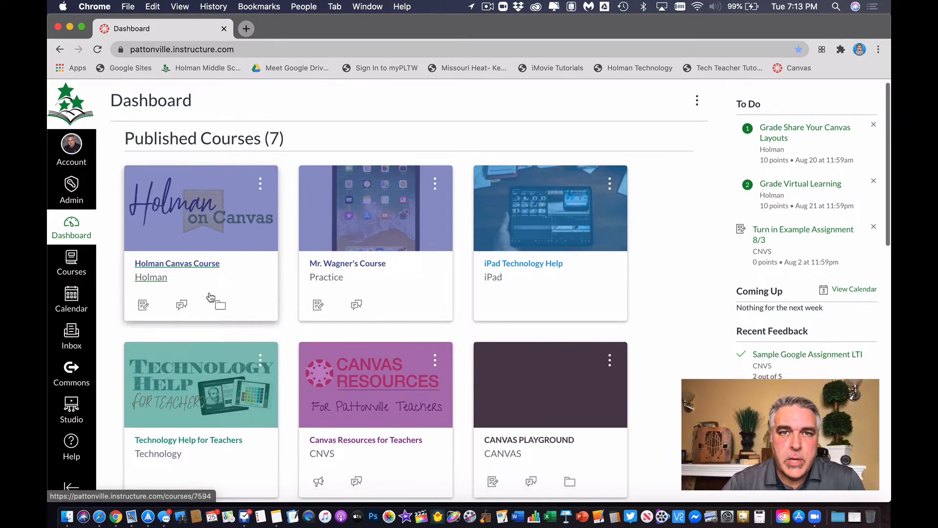
scroll(211, 297, "down", 5)
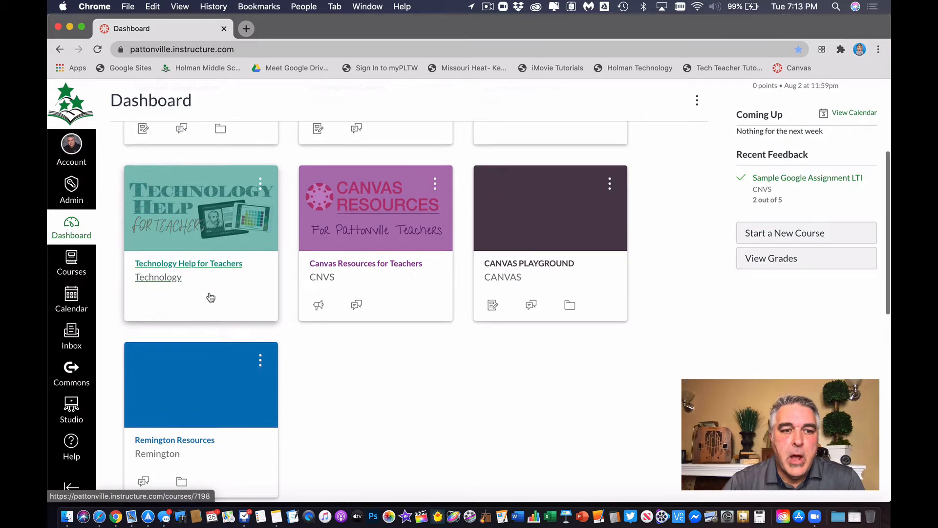
scroll(211, 297, "up", 5)
scroll(211, 297, "down", 10)
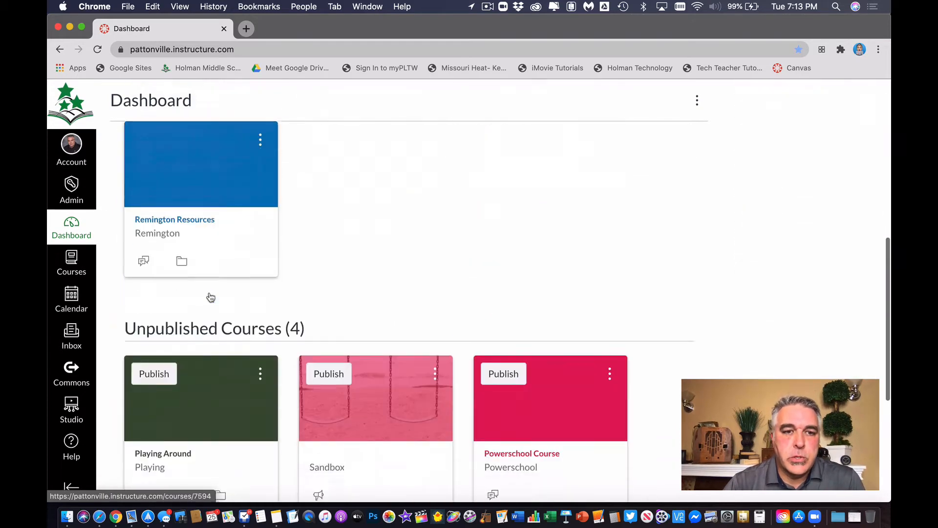
scroll(209, 297, "up", 2)
scroll(212, 297, "down", 2)
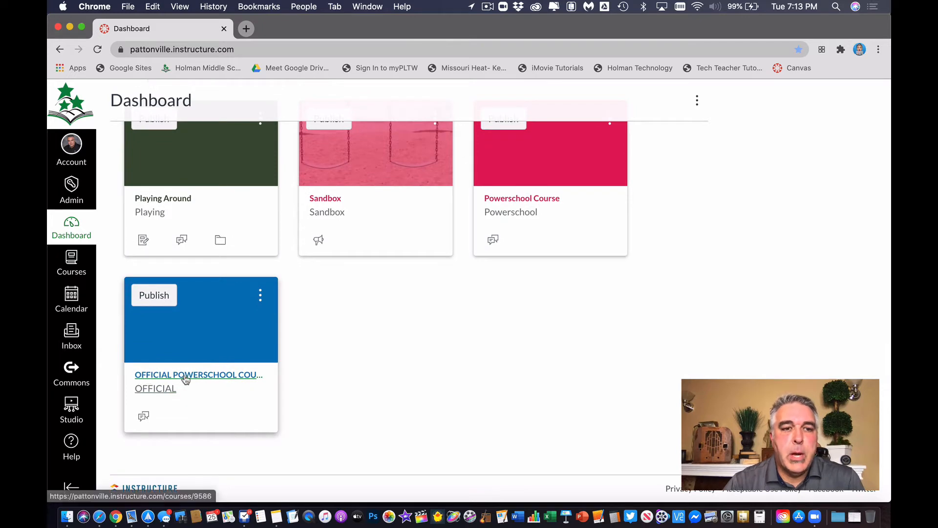
left_click(231, 374)
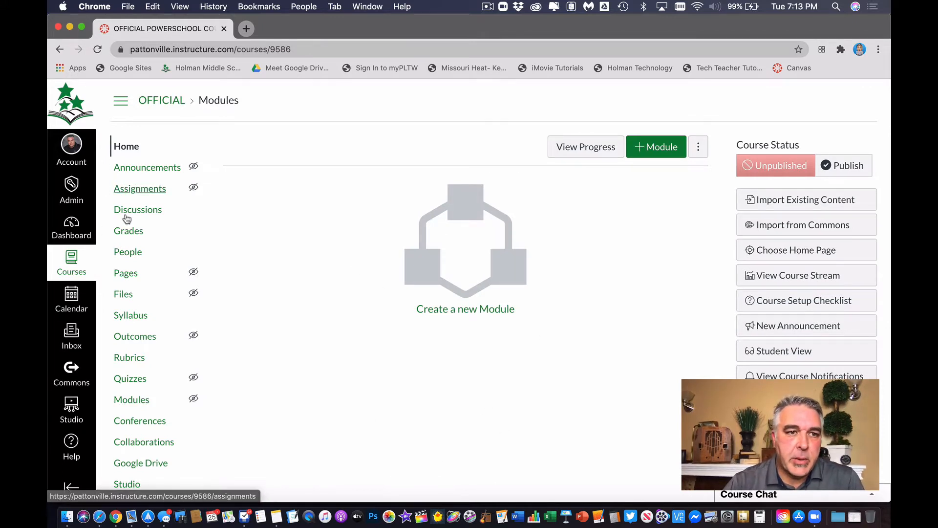
left_click(135, 281)
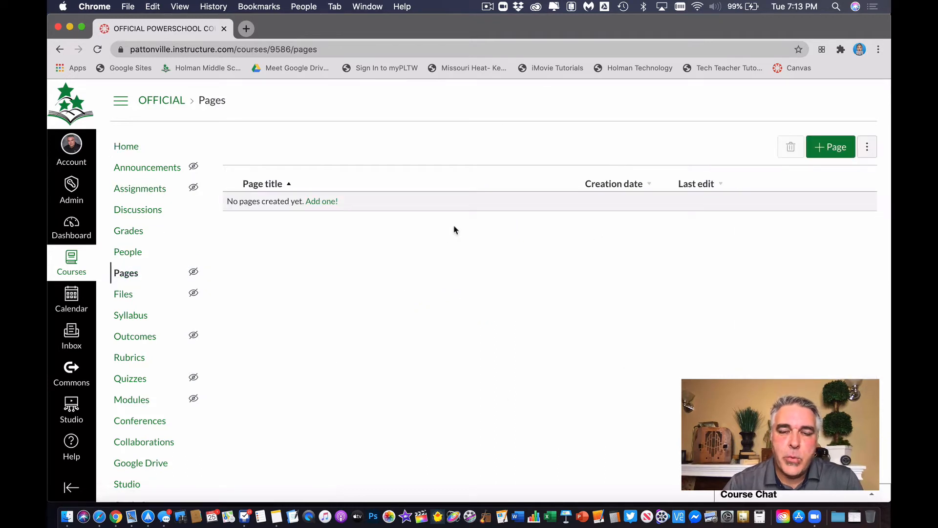
left_click(125, 146)
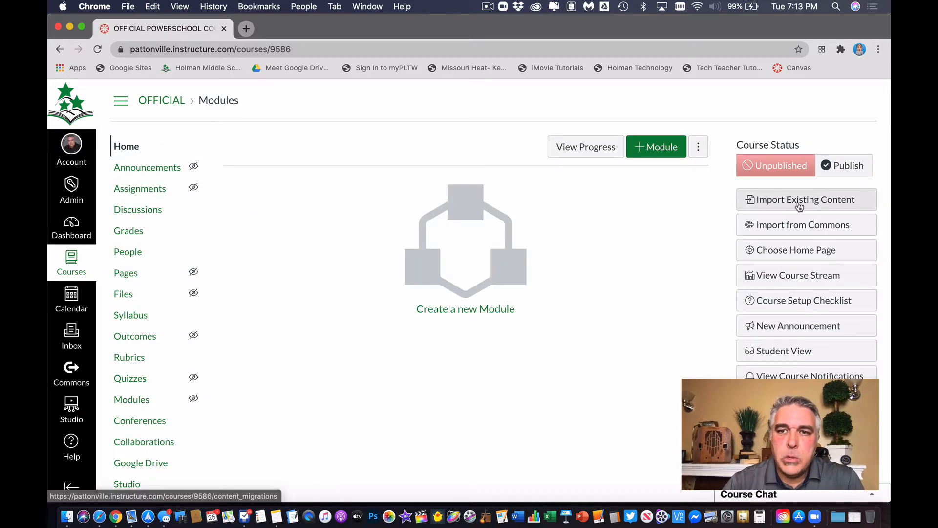
Step: Start importing existing content into the course, with Copy a Canvas Course as the content type
left_click(843, 206)
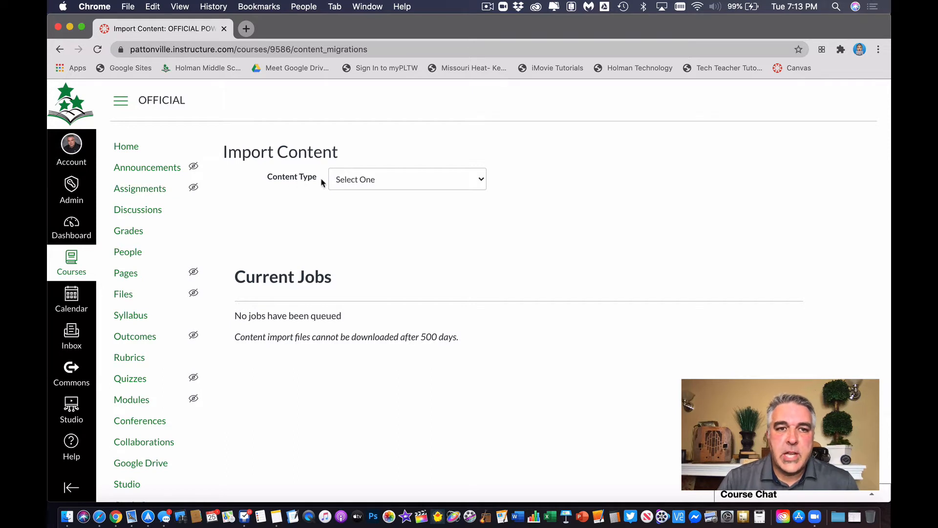
left_click(359, 180)
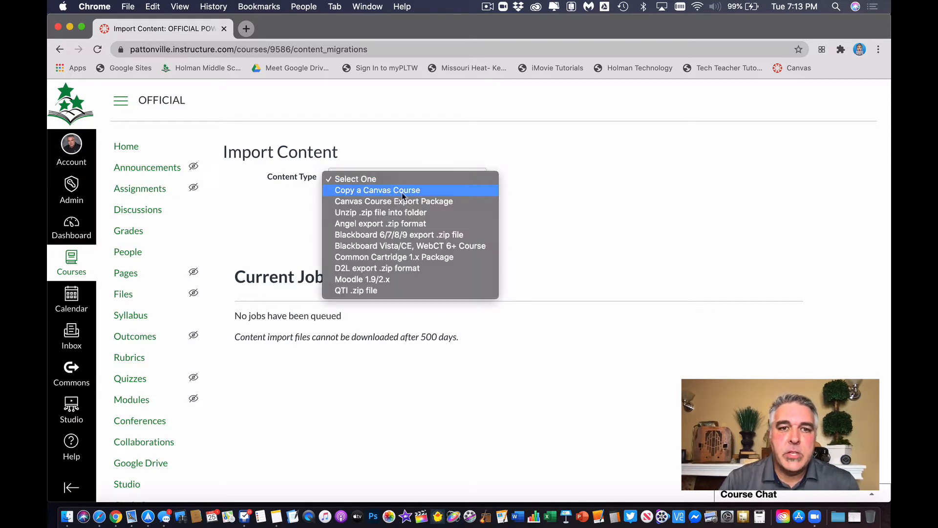
left_click(415, 191)
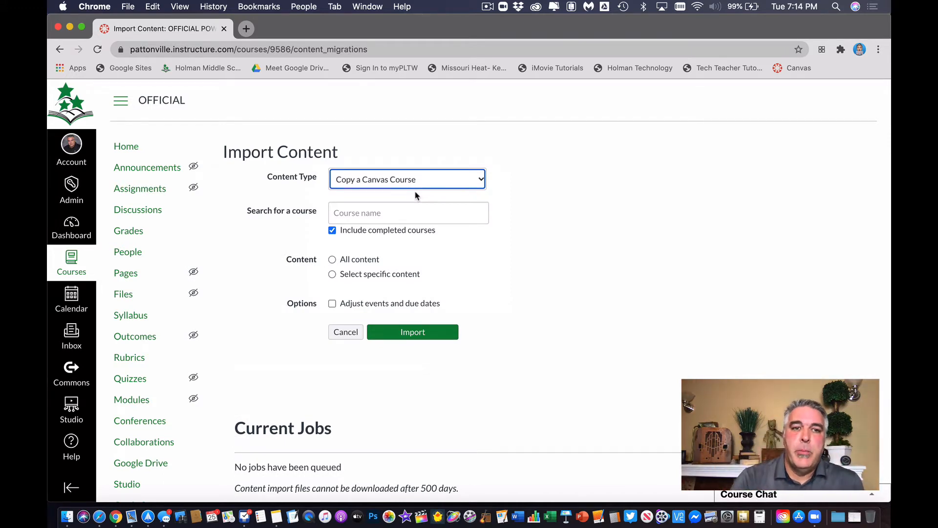
left_click(380, 215)
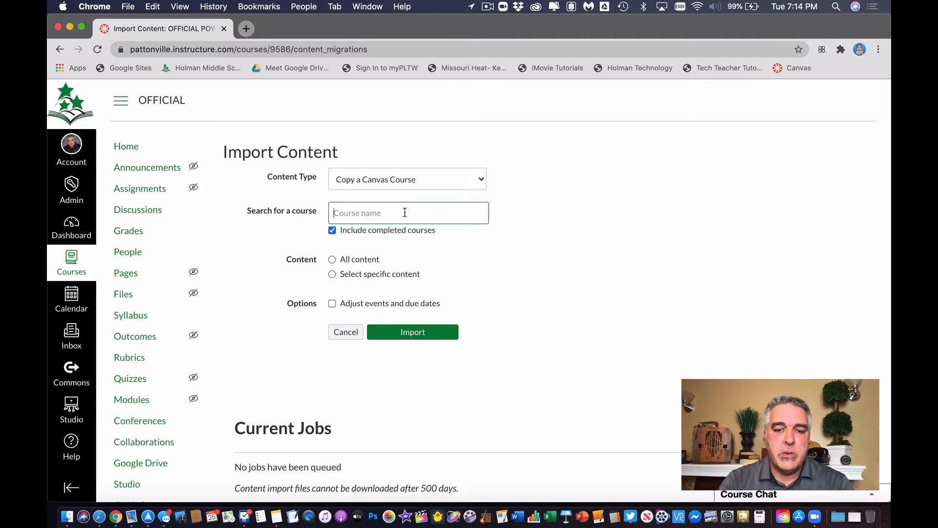
type("sand")
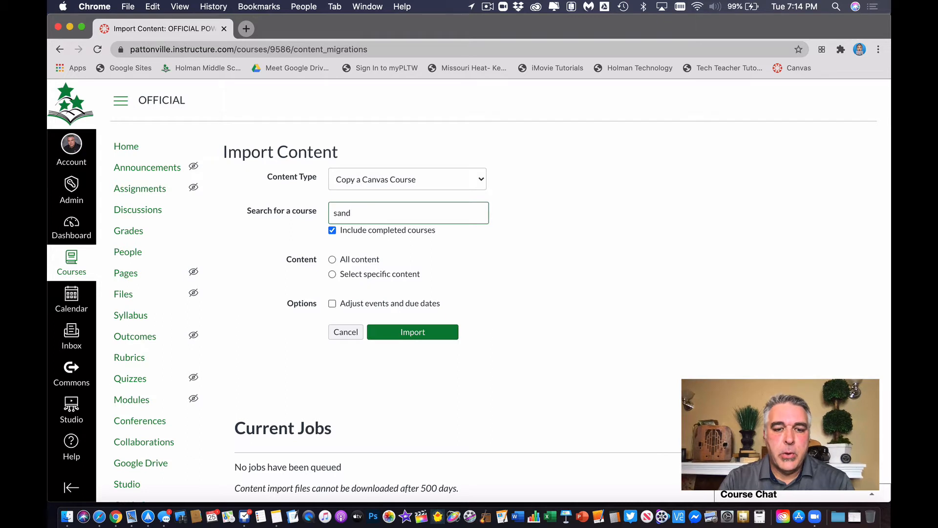
type("n")
key("BackSpace")
key("BackSpace")
key("BackSpace")
Step: Select Practice Course as the source course and import all of its content
type("prac")
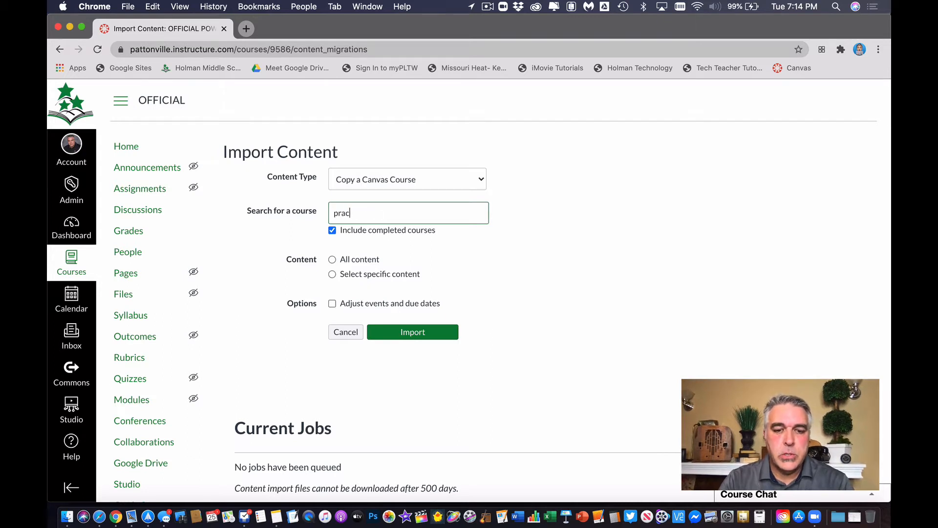
type("tice")
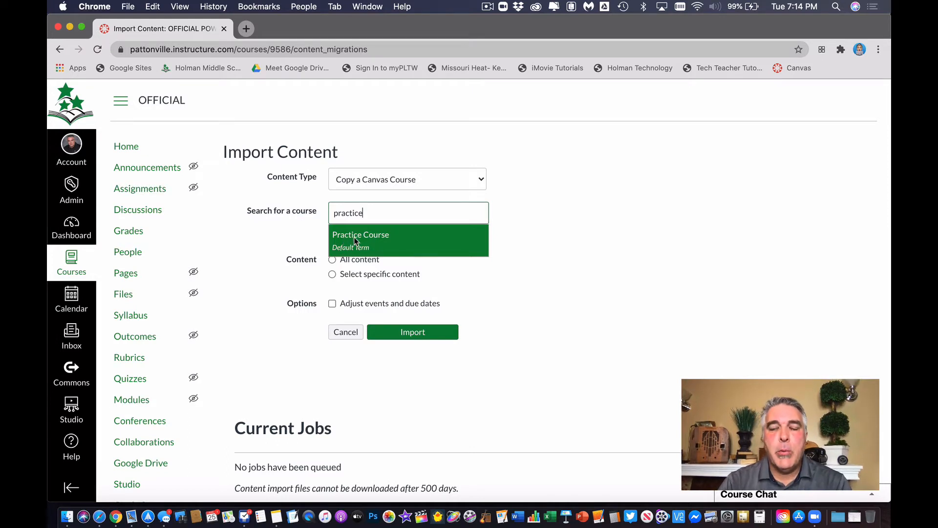
left_click(390, 243)
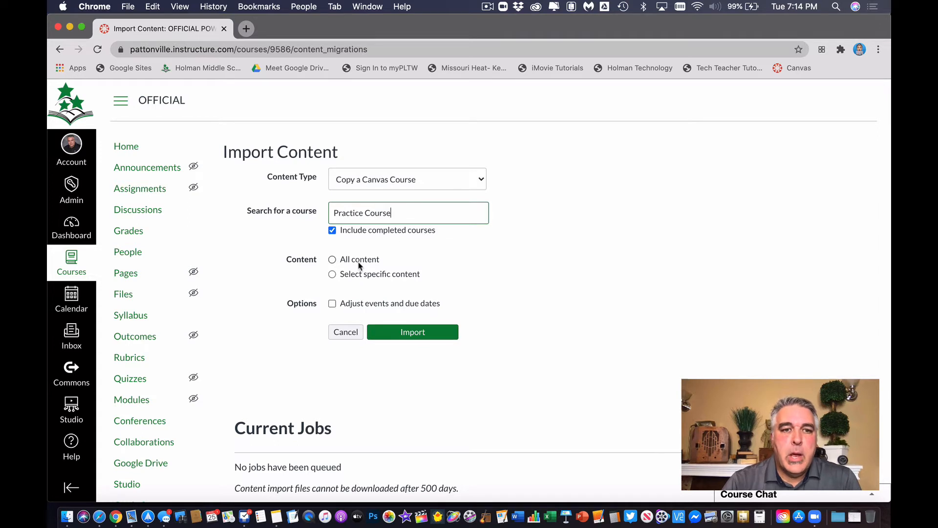
left_click(333, 259)
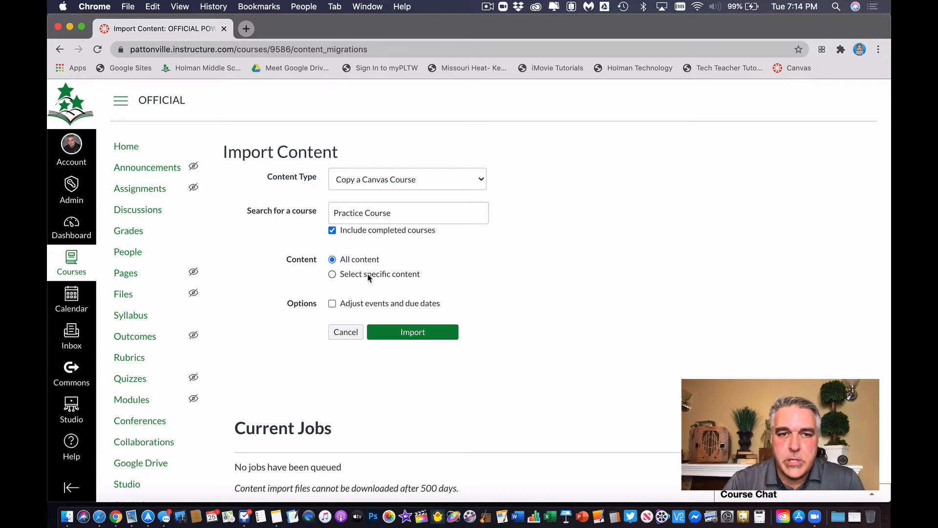
left_click(428, 337)
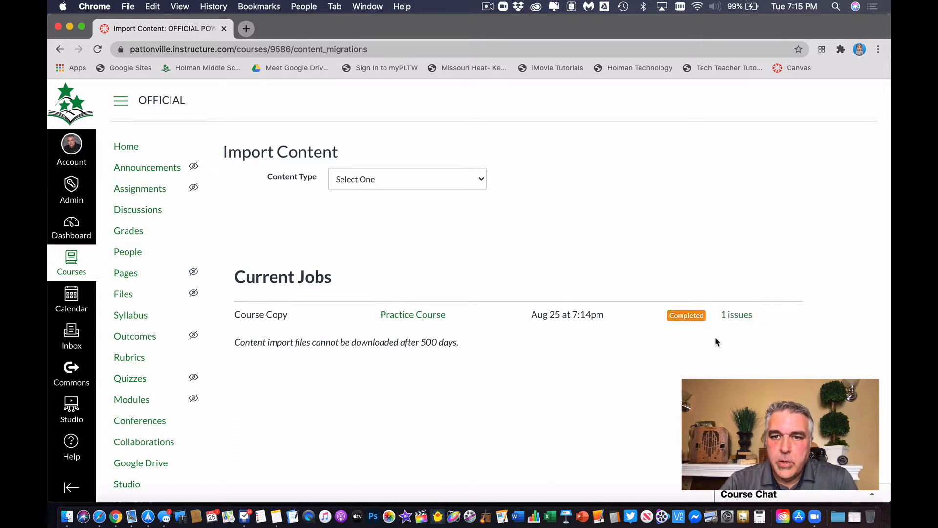
Step: View the issues reported for the Practice Course copy job and hide them again
left_click(732, 318)
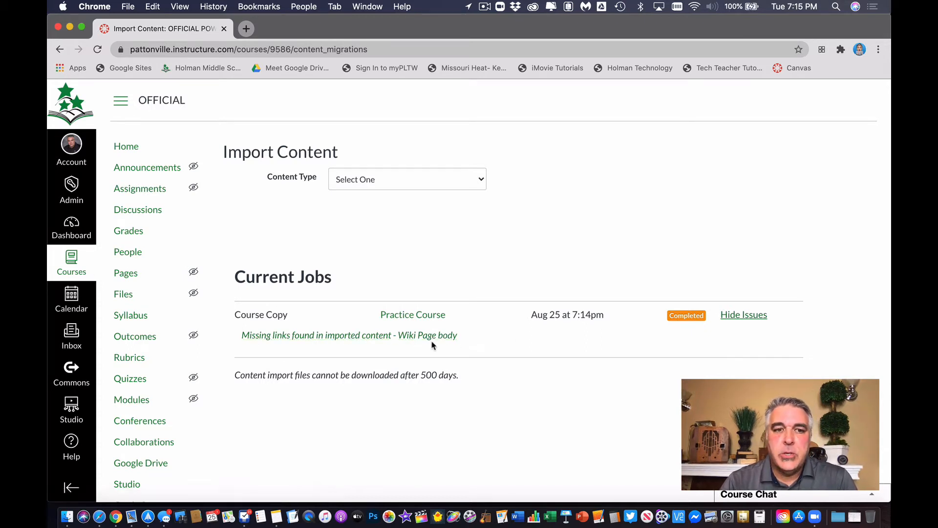
left_click(750, 315)
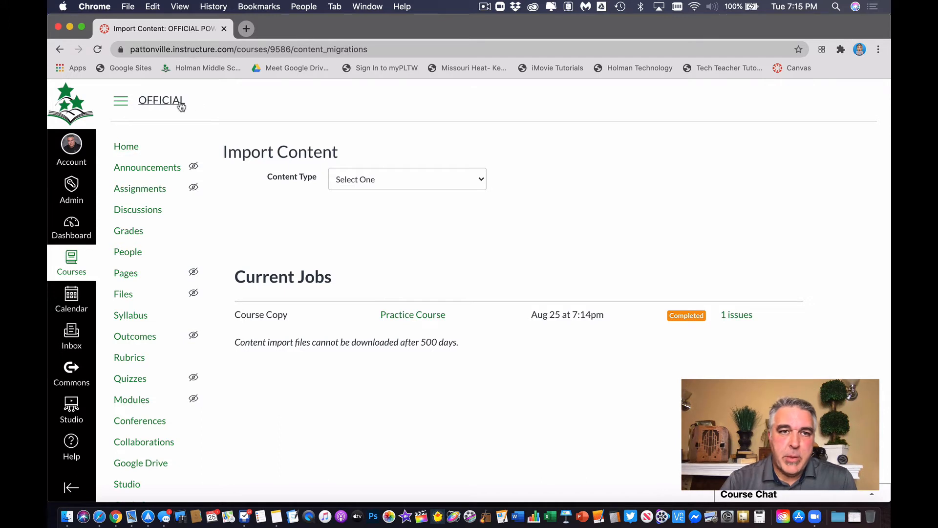
Step: Review the imported home page and assignments list of the OFFICIAL POWERSCHOOL COURSE
left_click(133, 149)
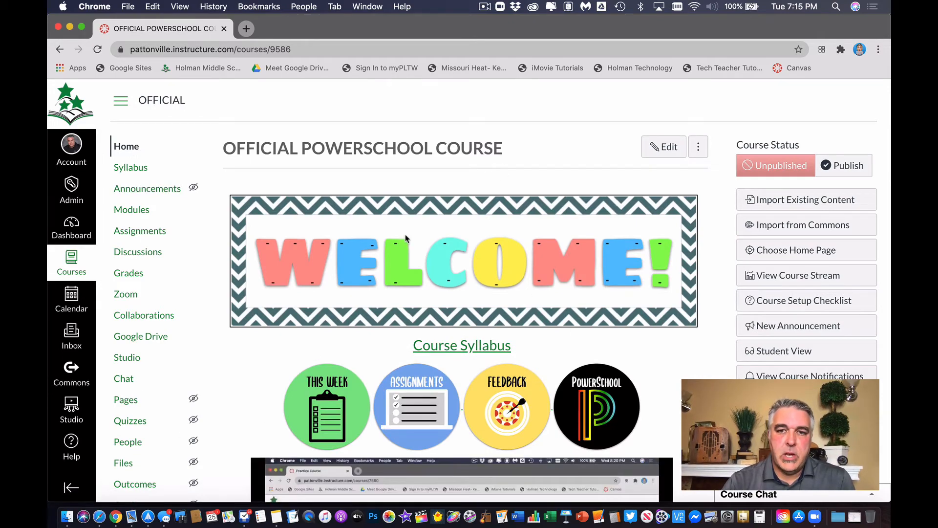
scroll(405, 238, "down", 12)
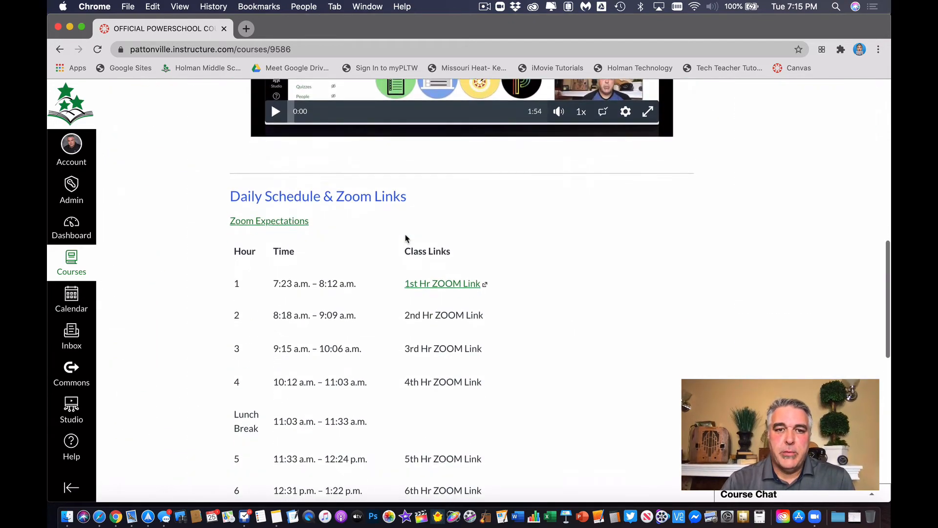
scroll(405, 238, "down", 5)
scroll(406, 238, "up", 12)
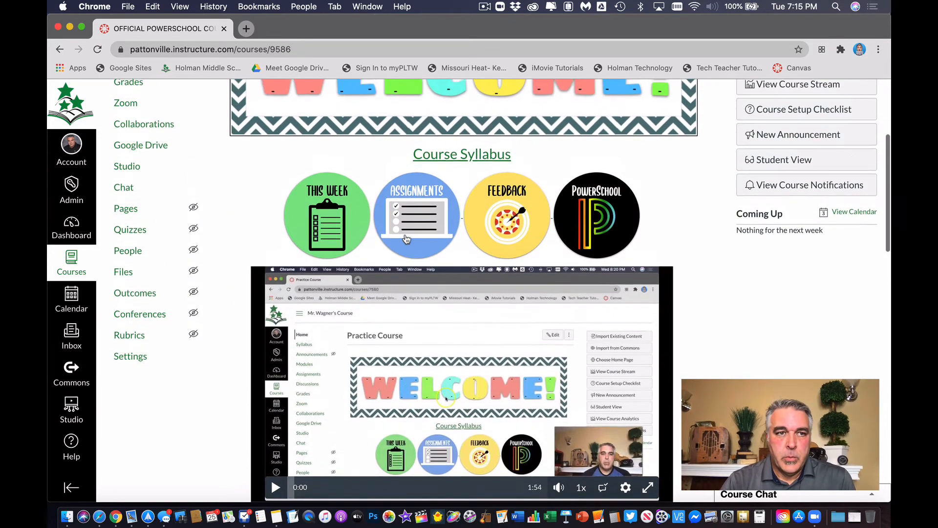
scroll(406, 238, "up", 5)
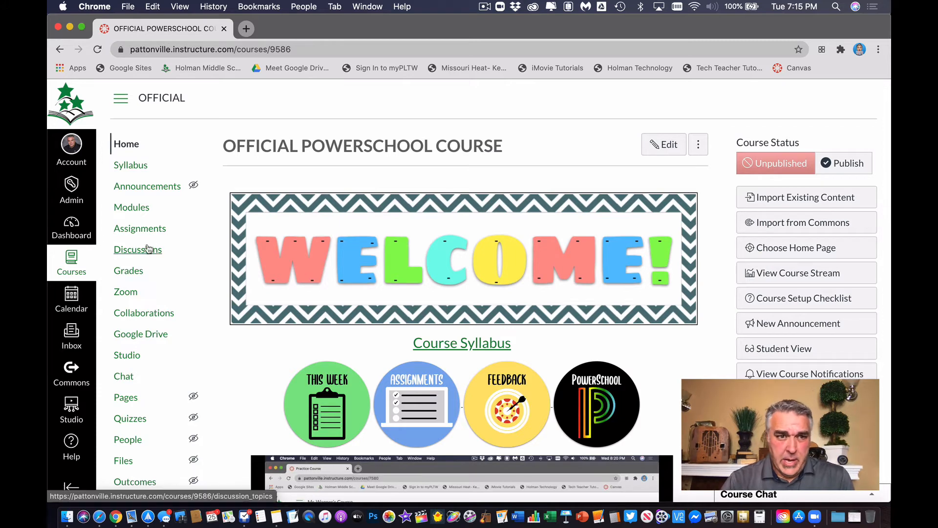
left_click(141, 229)
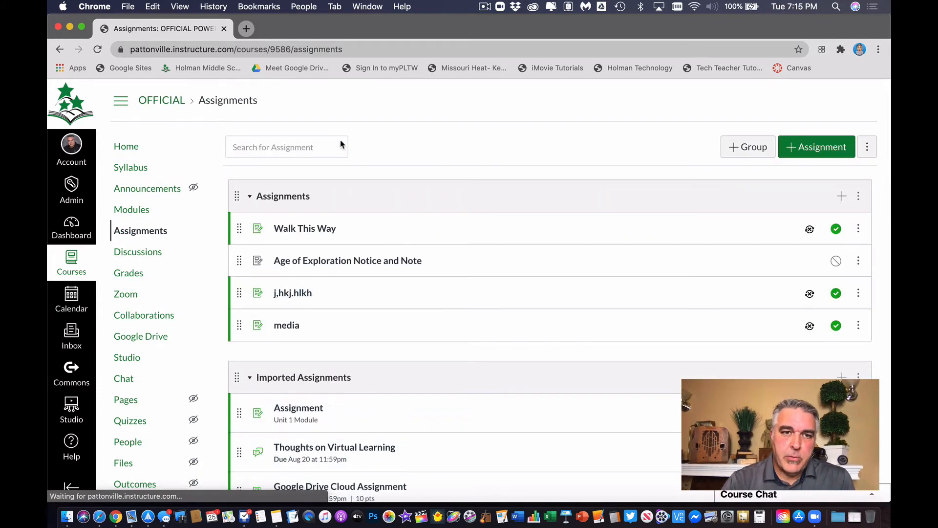
left_click(60, 50)
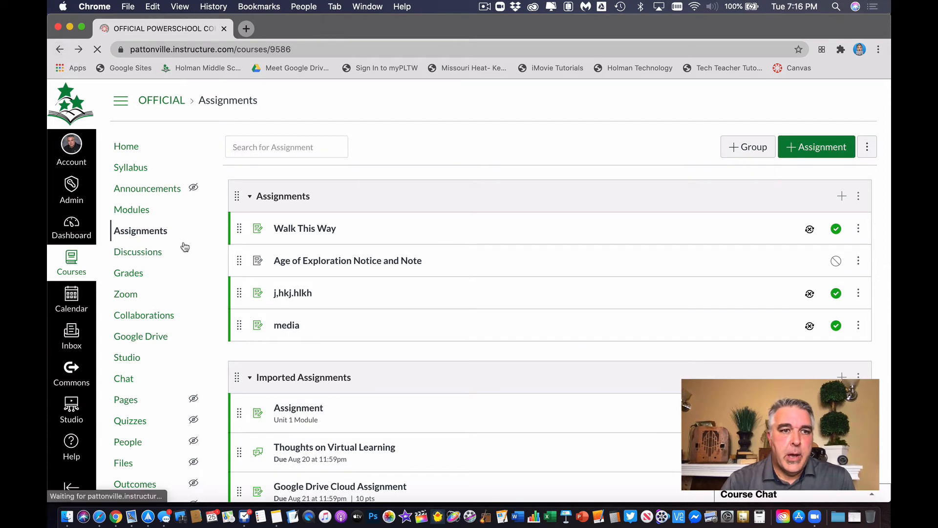
scroll(146, 391, "down", 5)
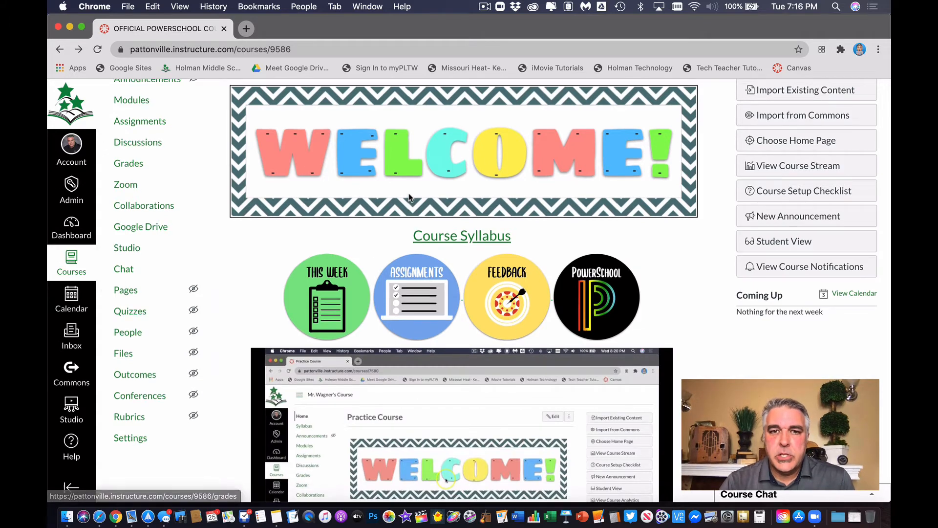
Step: Publish the OFFICIAL POWERSCHOOL COURSE from its home page
scroll(488, 220, "up", 5)
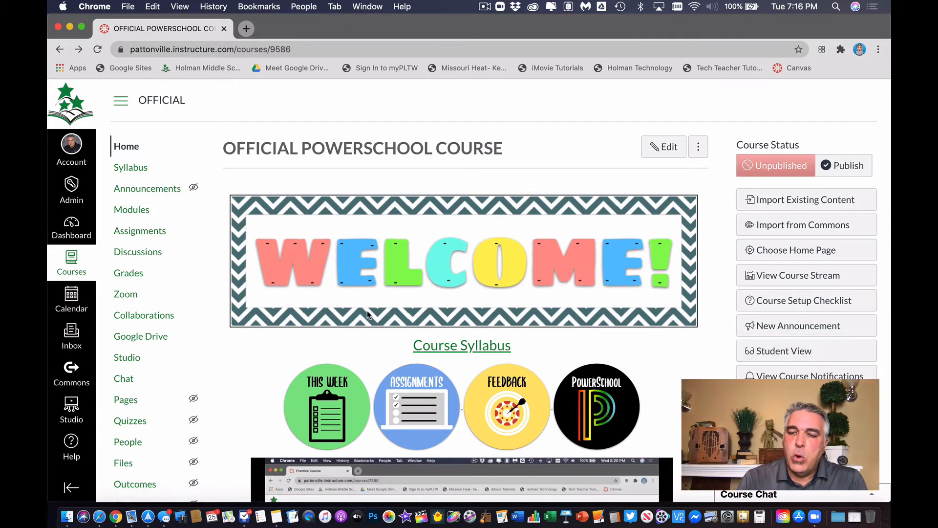
left_click(836, 167)
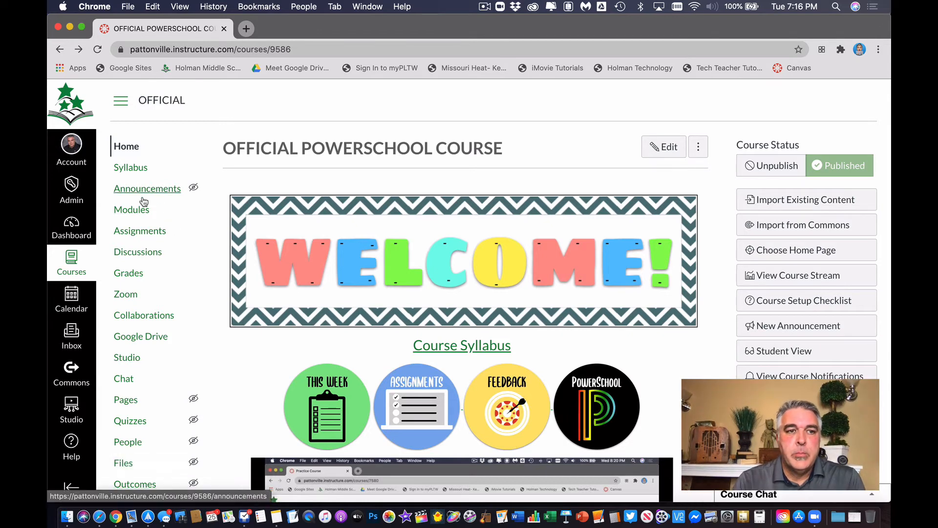
Step: Publish the media assignment in the assignments list of the OFFICIAL POWERSCHOOL COURSE
left_click(142, 231)
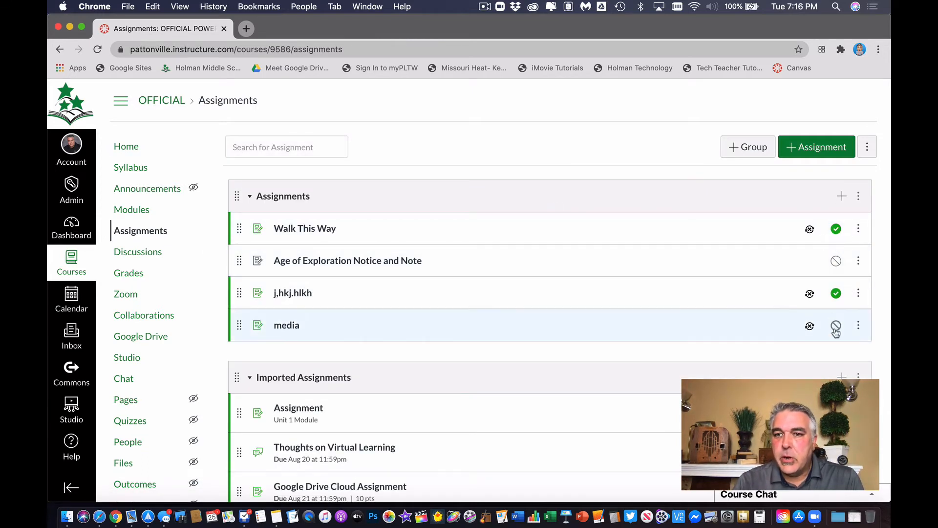
scroll(836, 332, "down", 3)
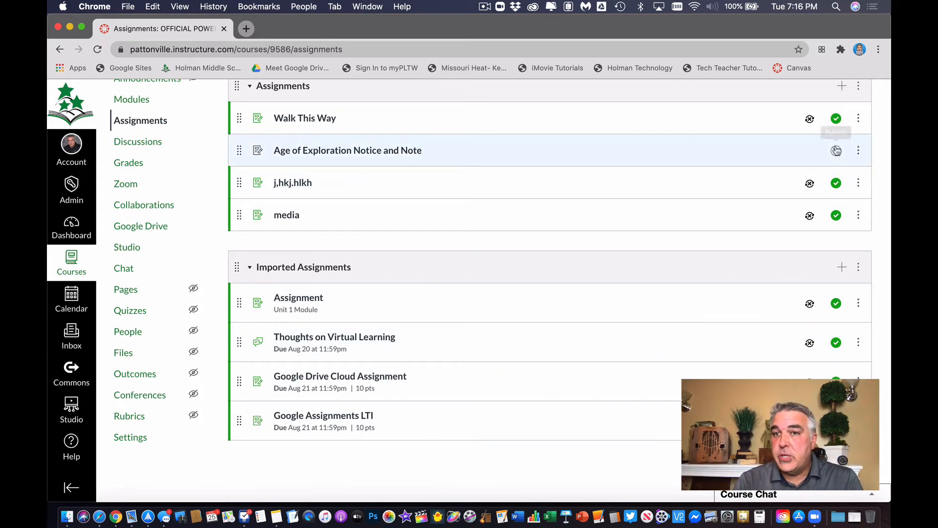
Step: Review the imported discussions and the full list of pages, and return to the course home page
left_click(133, 143)
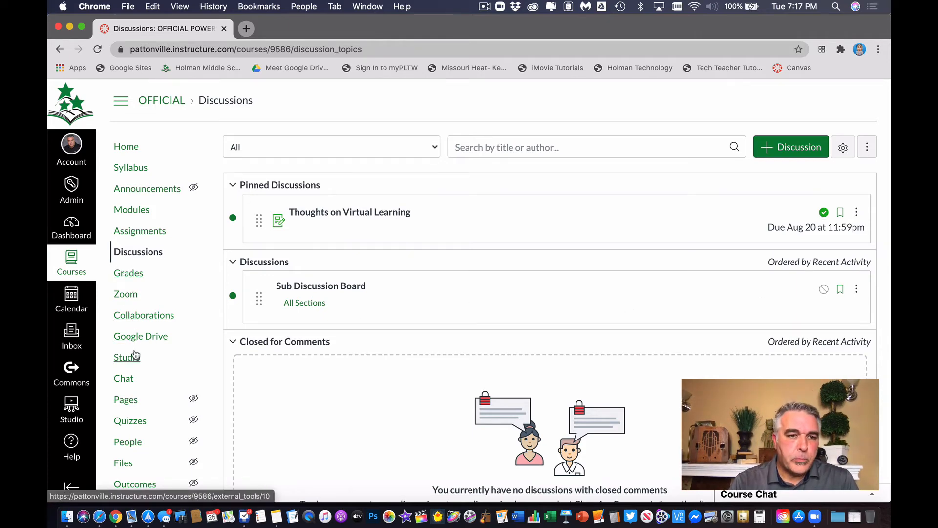
scroll(131, 373, "down", 2)
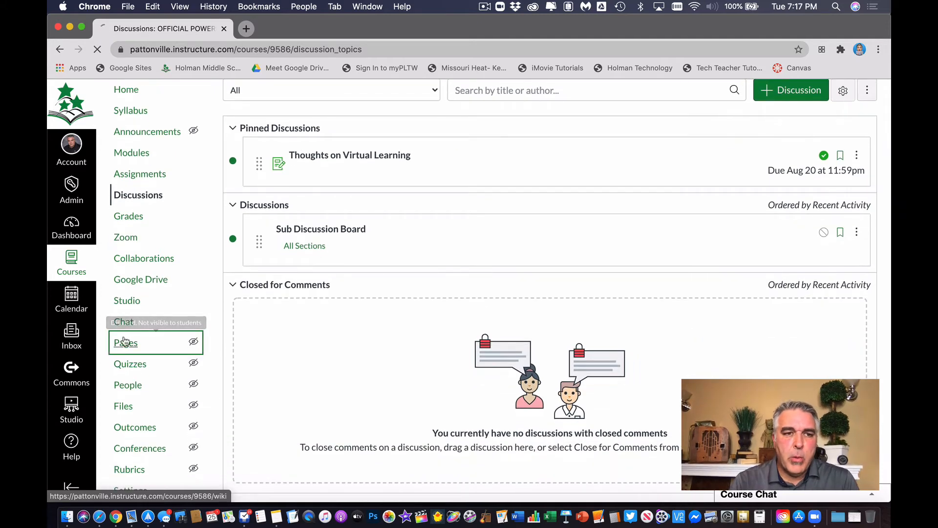
left_click(126, 344)
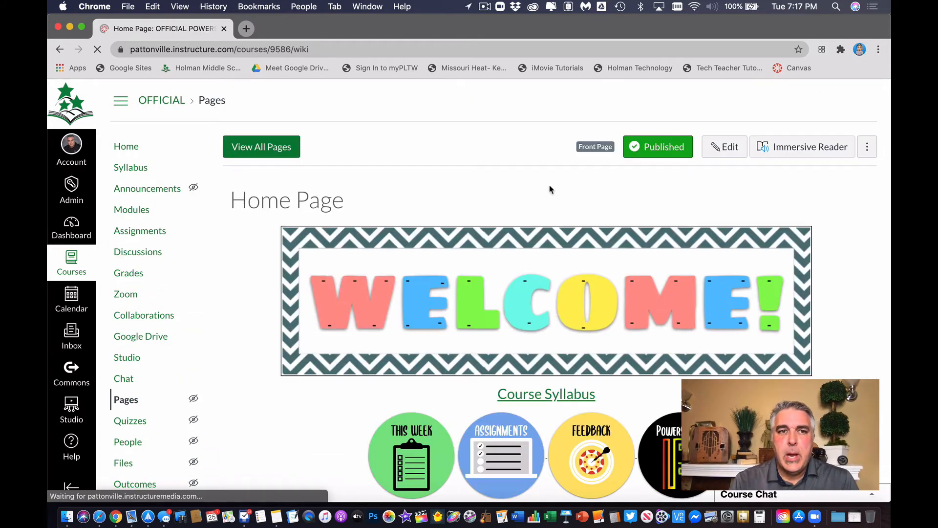
left_click(275, 153)
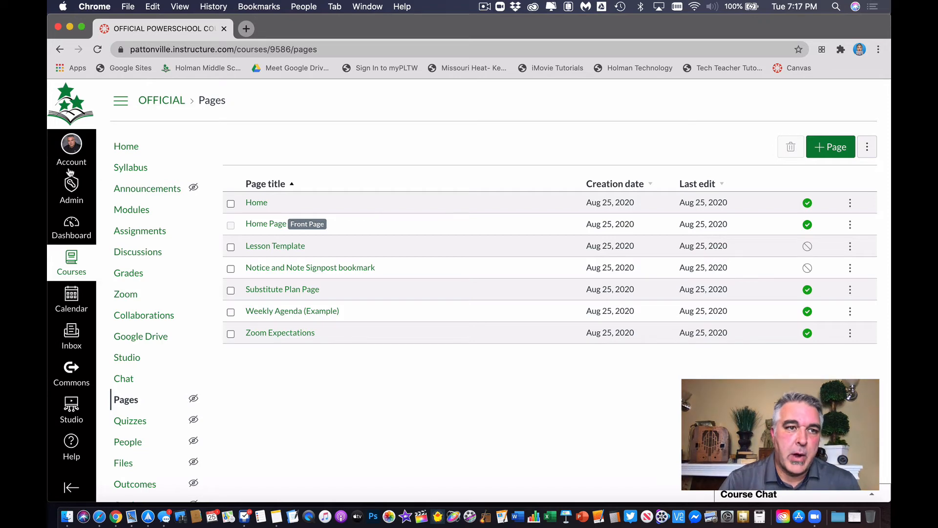
left_click(131, 155)
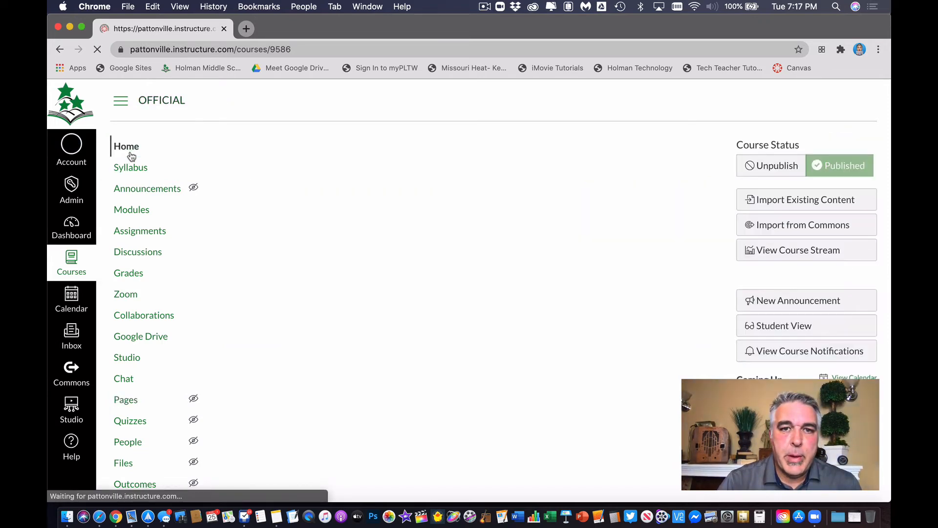
Step: Open the list of all courses
left_click(72, 259)
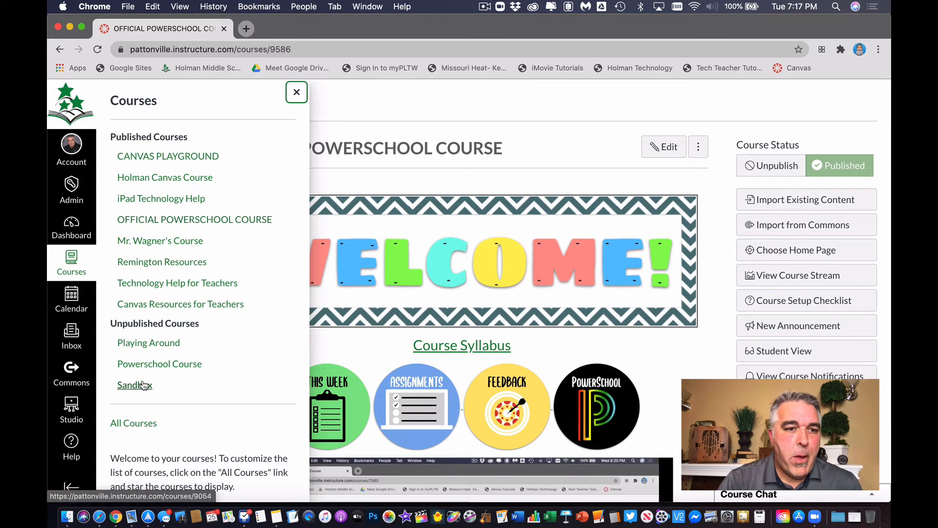
left_click(133, 423)
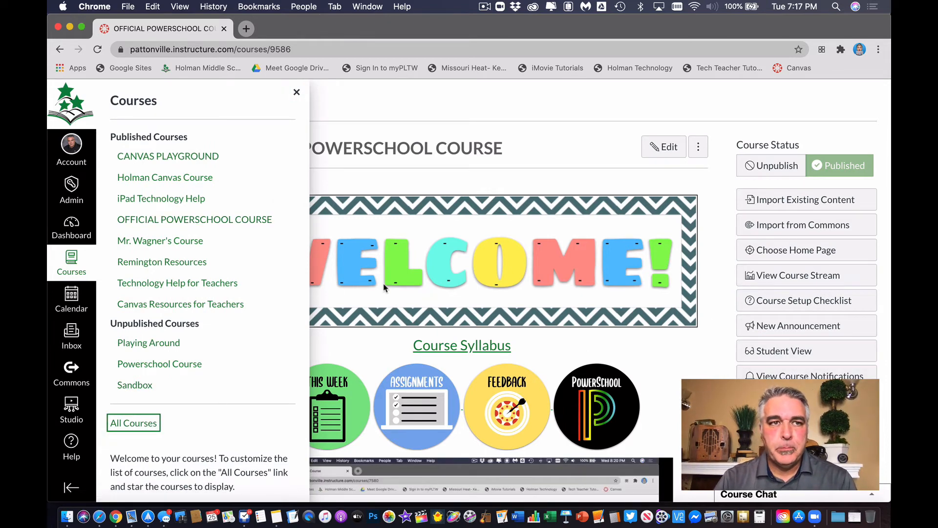
left_click(128, 423)
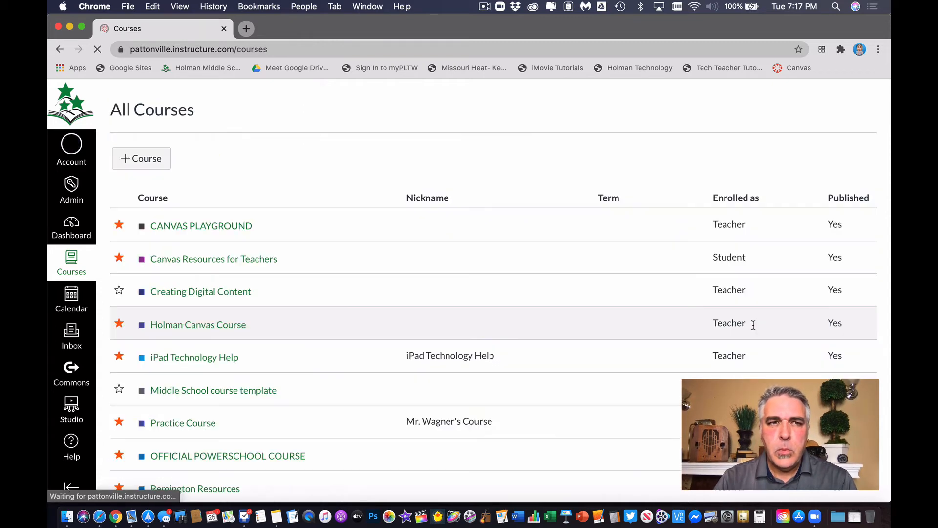
scroll(432, 143, "down", 1)
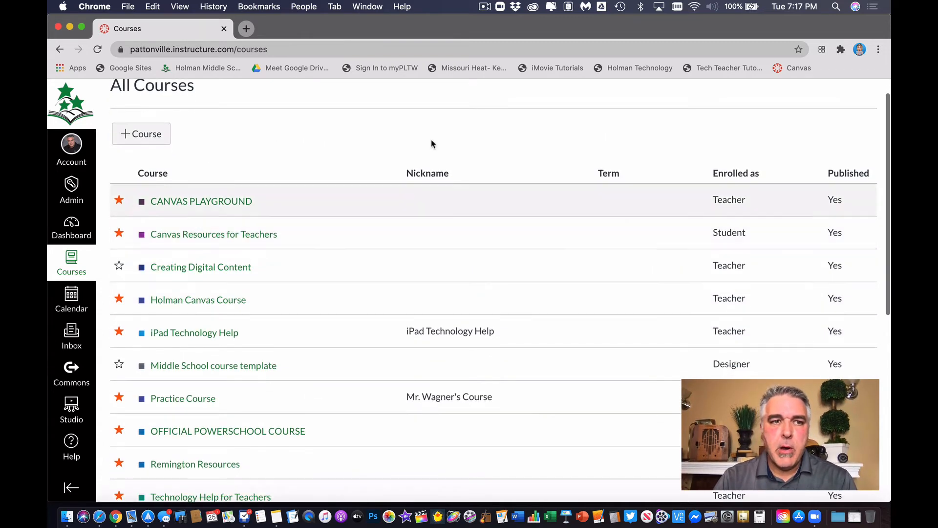
Step: Create a new course named "2nd Official Powerschool COurse"
left_click(150, 132)
left_click(471, 254)
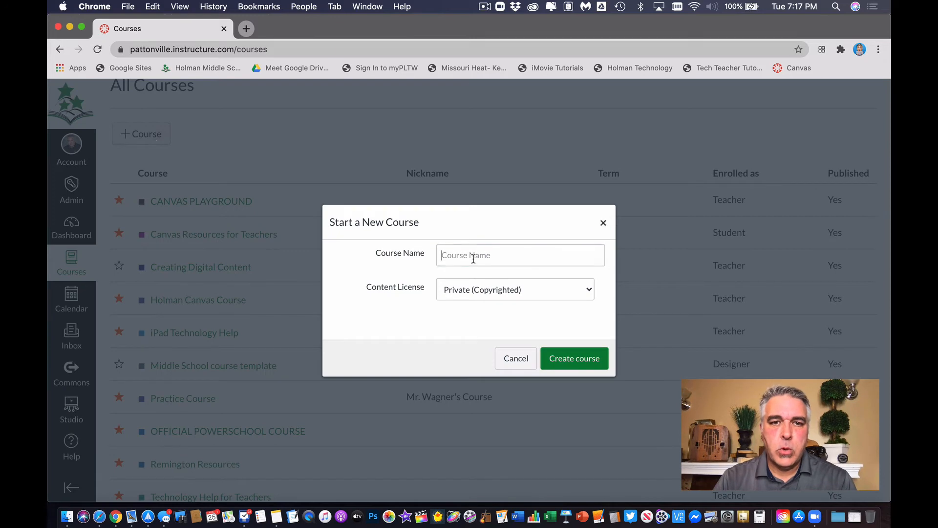
type("2nd Official Power")
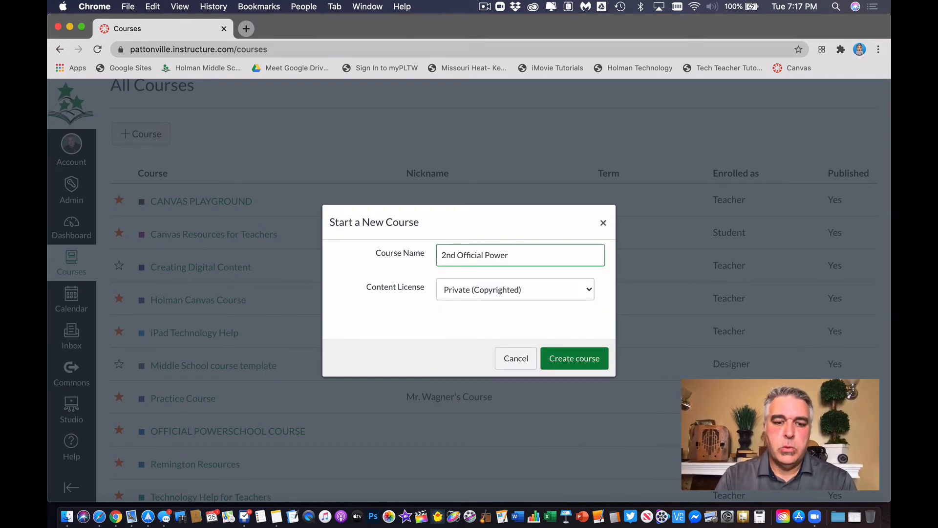
type("school COurse")
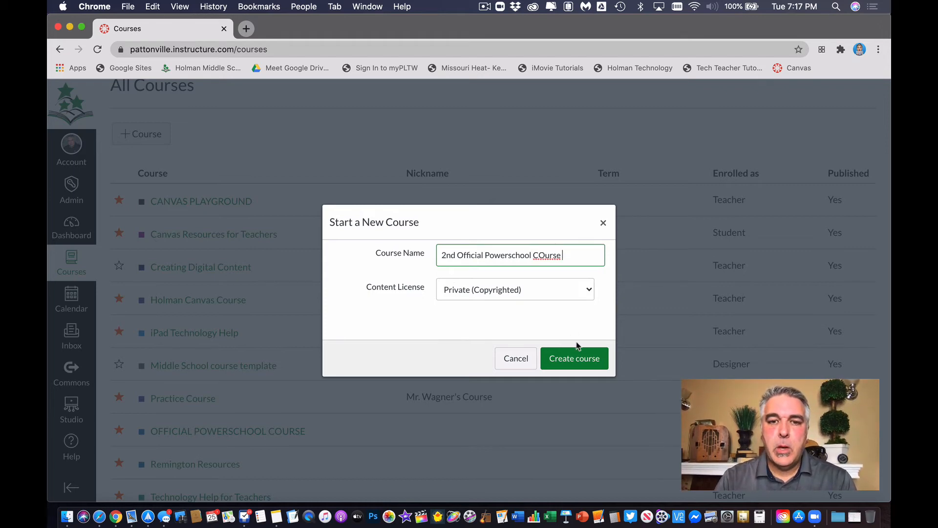
left_click(597, 366)
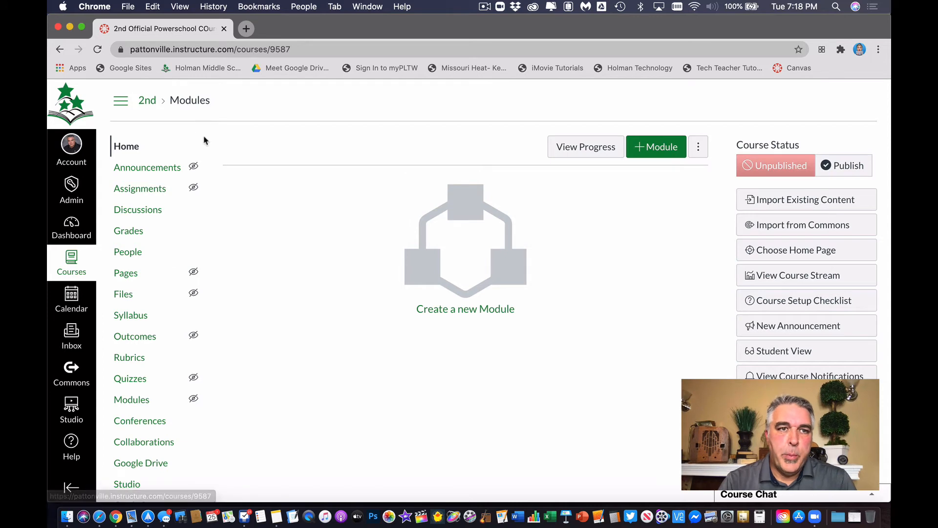
Step: Start importing existing content into the new course with Copy a Canvas Course as the content type
left_click(806, 206)
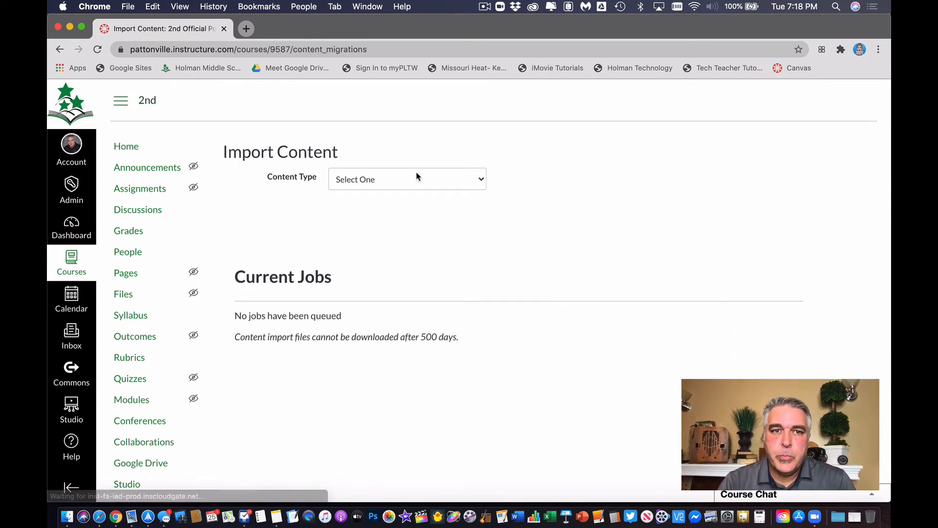
left_click(408, 181)
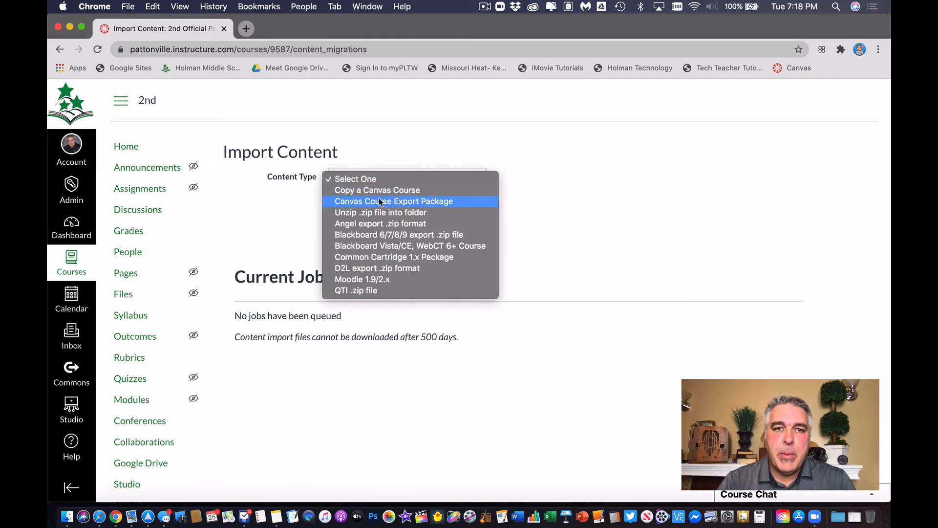
left_click(416, 191)
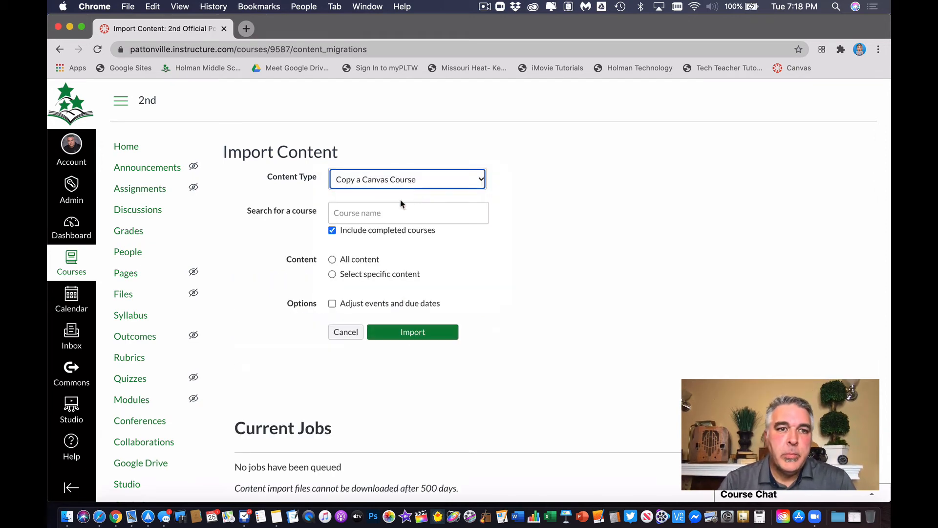
Step: Choose Practice Course as the source and start the import with the option to select specific content
left_click(354, 215)
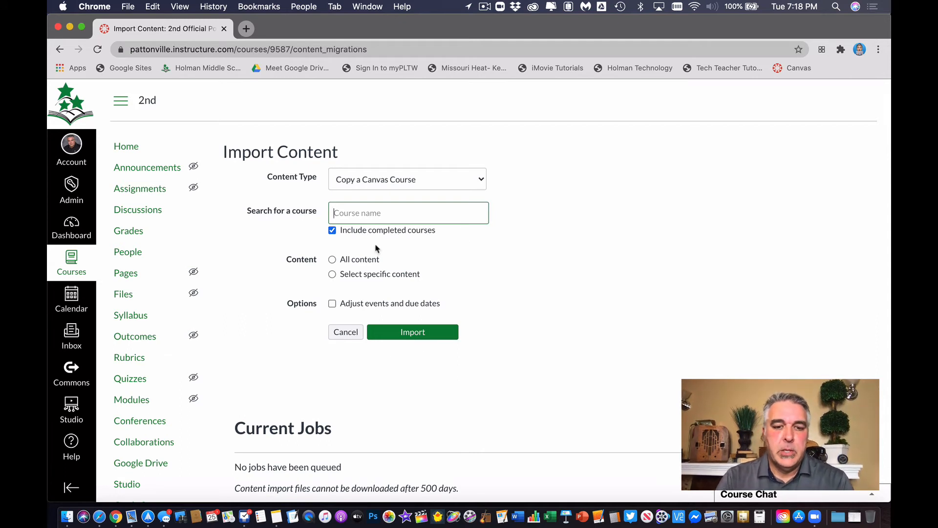
type("practice")
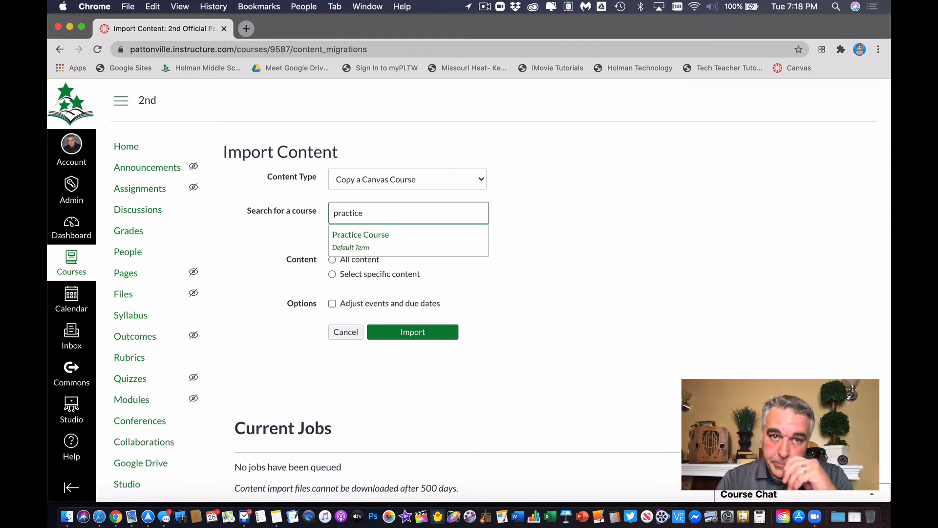
left_click(388, 250)
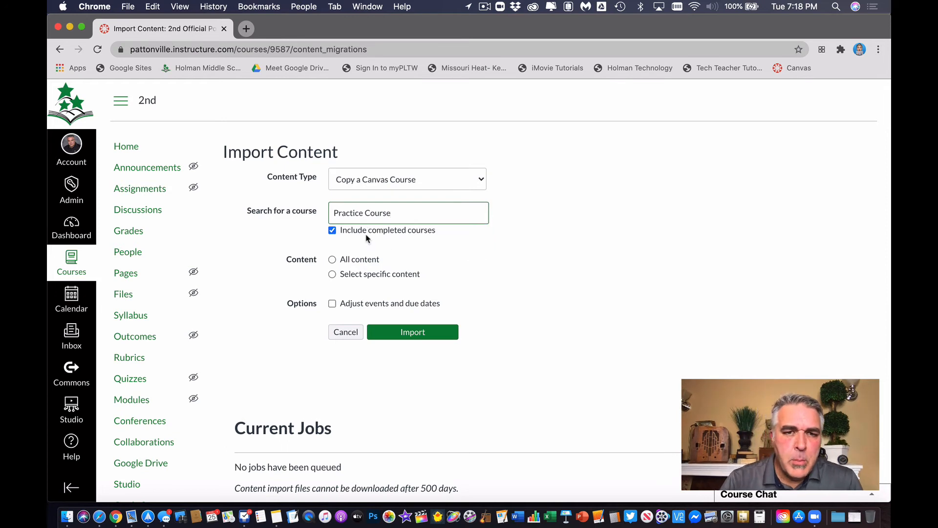
left_click(332, 274)
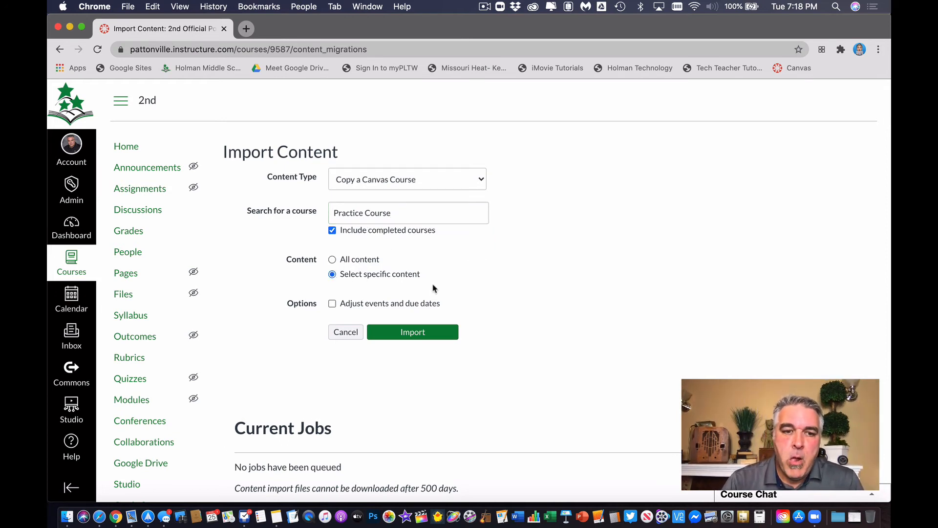
left_click(426, 336)
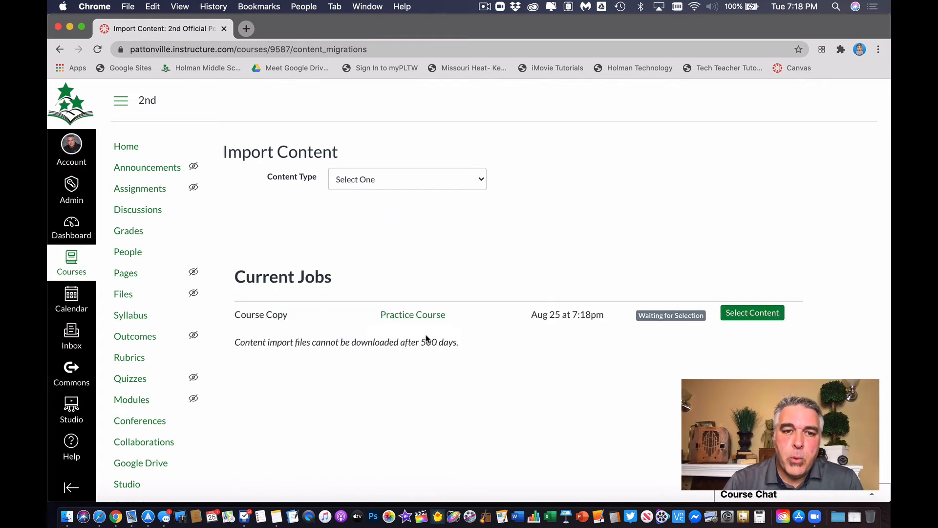
Step: Open the content selection for the Practice Course copy job and expand the modules and the Assignments group
left_click(757, 315)
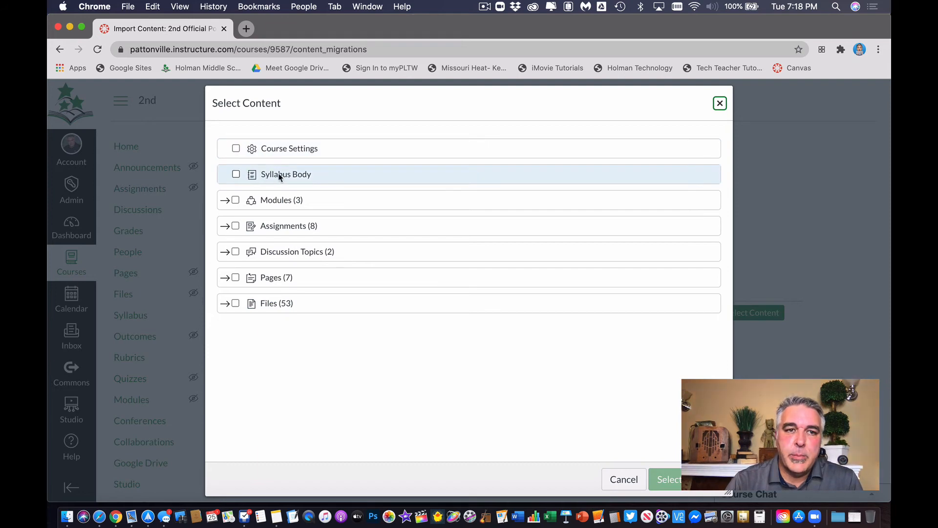
left_click(225, 201)
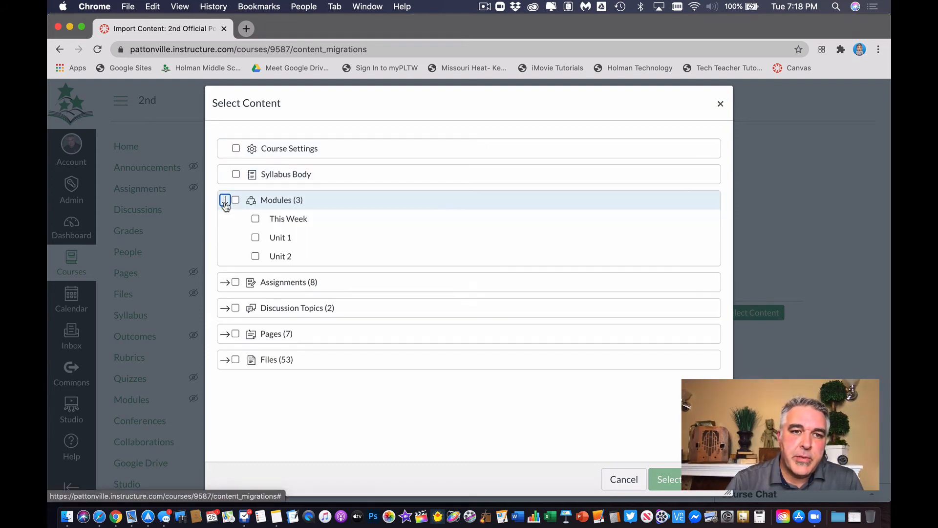
left_click(225, 282)
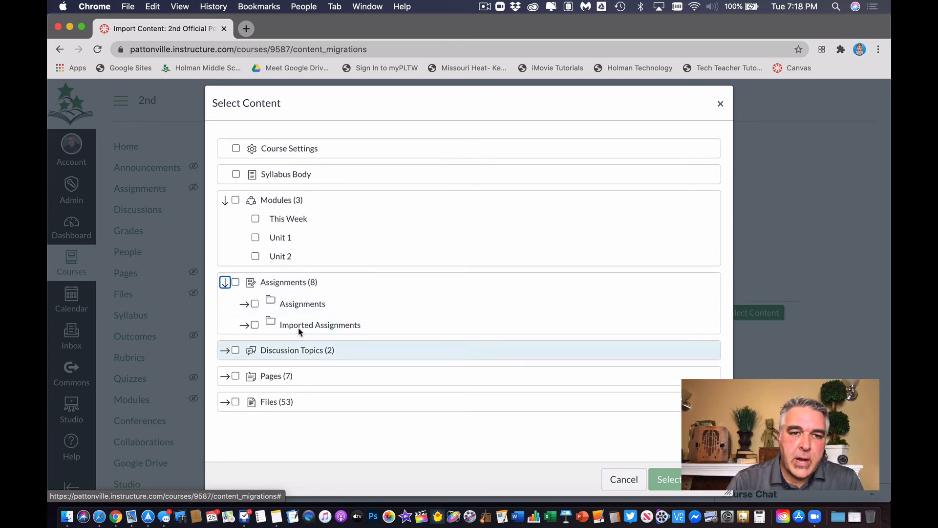
left_click(243, 304)
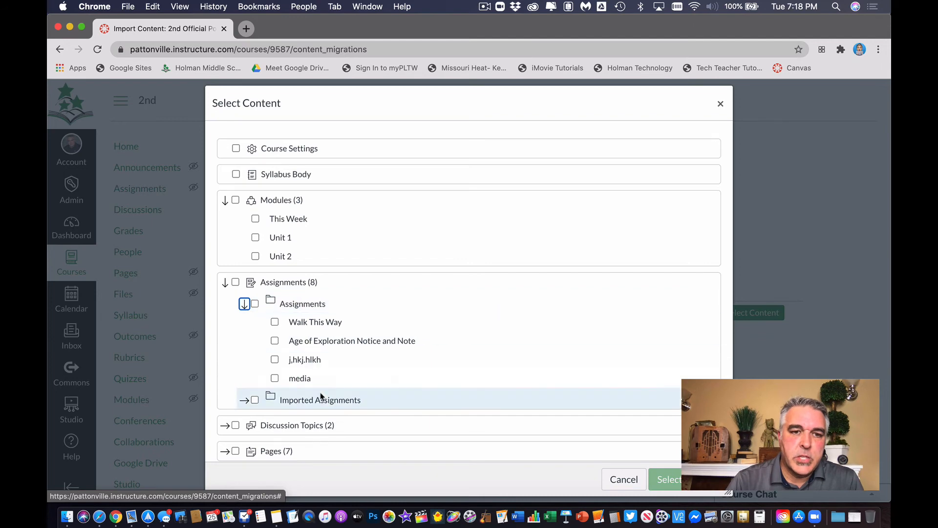
Step: Mark the Walk This Way, Age of Exploration Notice and Note, and media assignments plus the This Week and Unit 1 modules for import
left_click(275, 323)
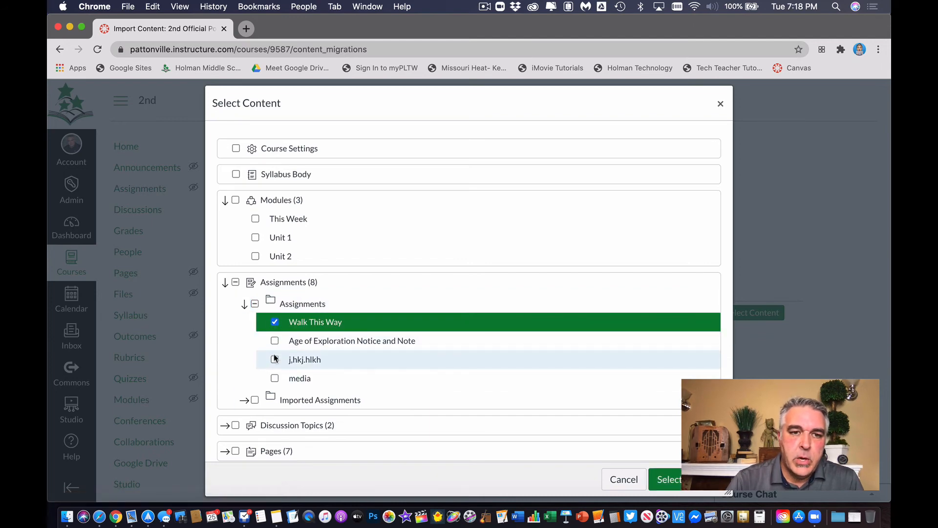
left_click(274, 379)
left_click(274, 340)
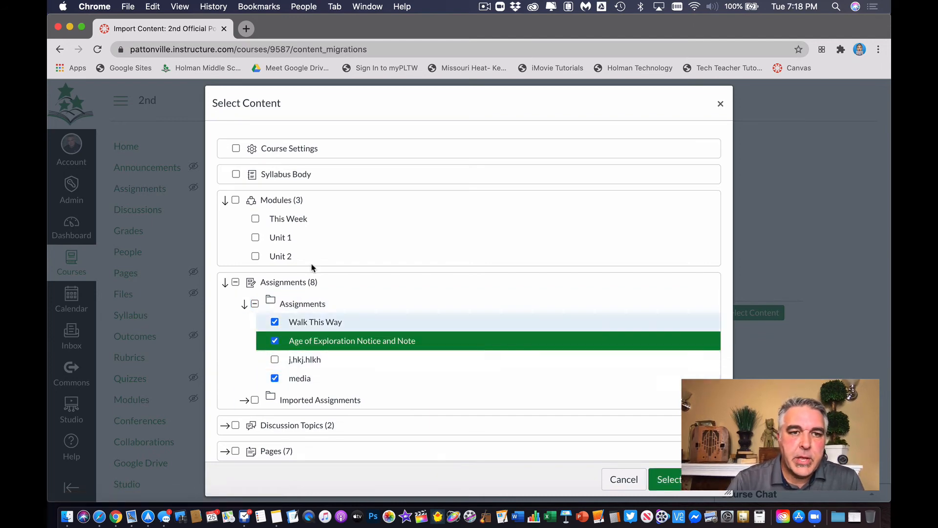
left_click(255, 219)
left_click(256, 238)
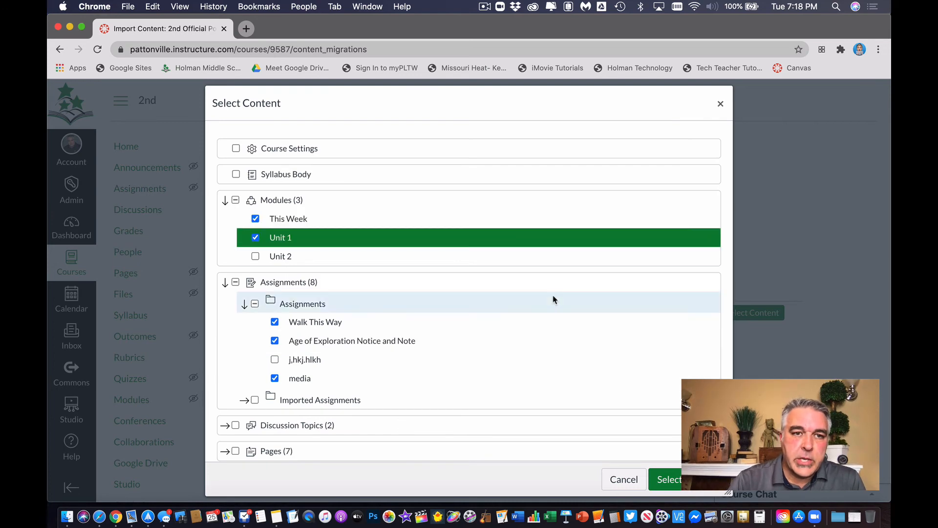
Step: Mark the Thoughts on Virtual Learning discussion topic for import
scroll(553, 297, "down", 2)
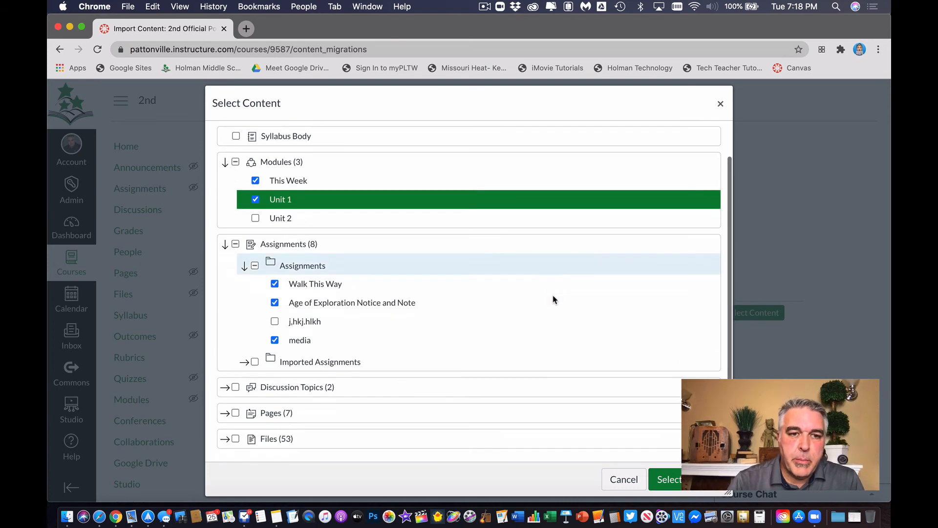
left_click(225, 387)
left_click(259, 422)
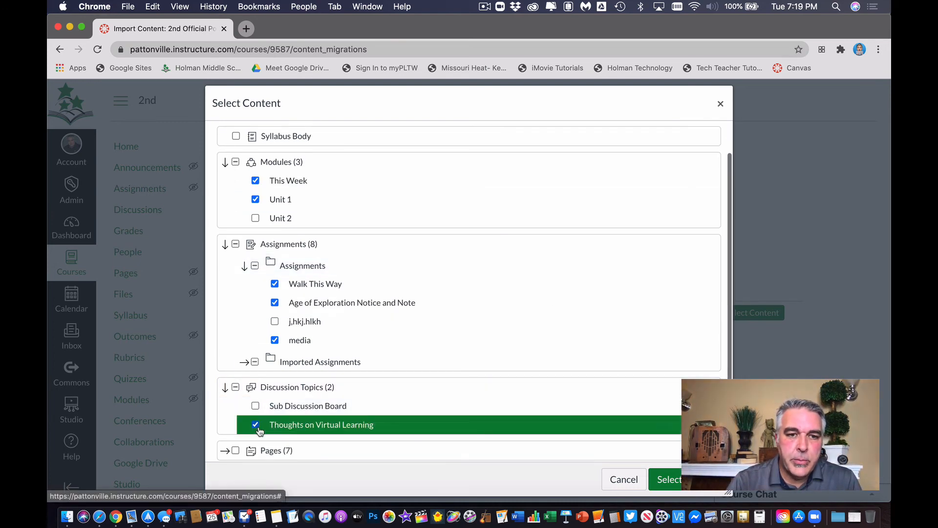
Step: Expand Pages and mark Lesson Template, Zoom Expectations, Home, Weekly Agenda (Example), Substitute Plan Page and Home Page for import
scroll(273, 410, "down", 1)
left_click(225, 417)
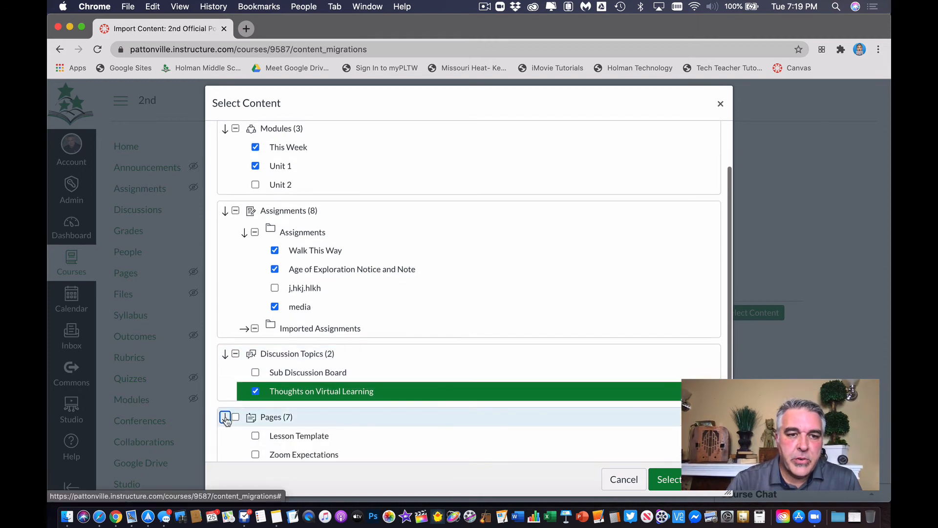
scroll(295, 396, "down", 4)
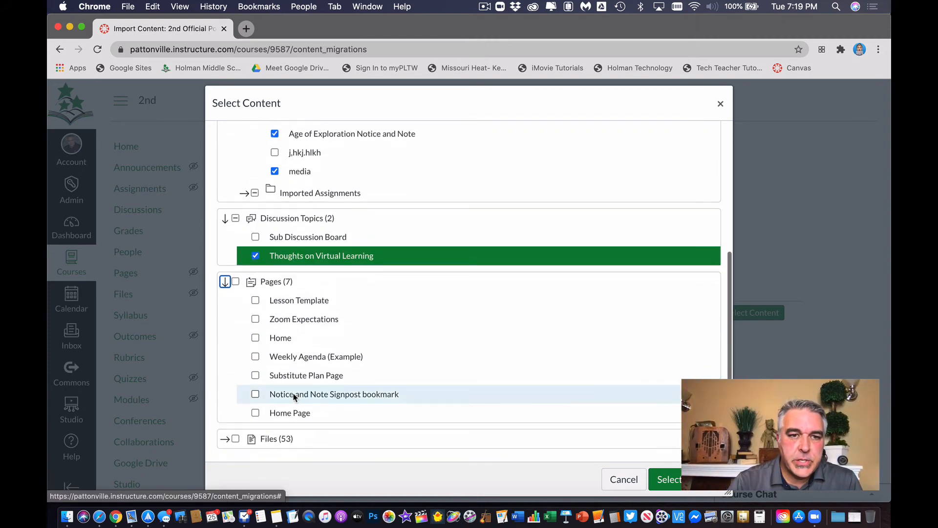
left_click(255, 300)
left_click(255, 318)
left_click(255, 359)
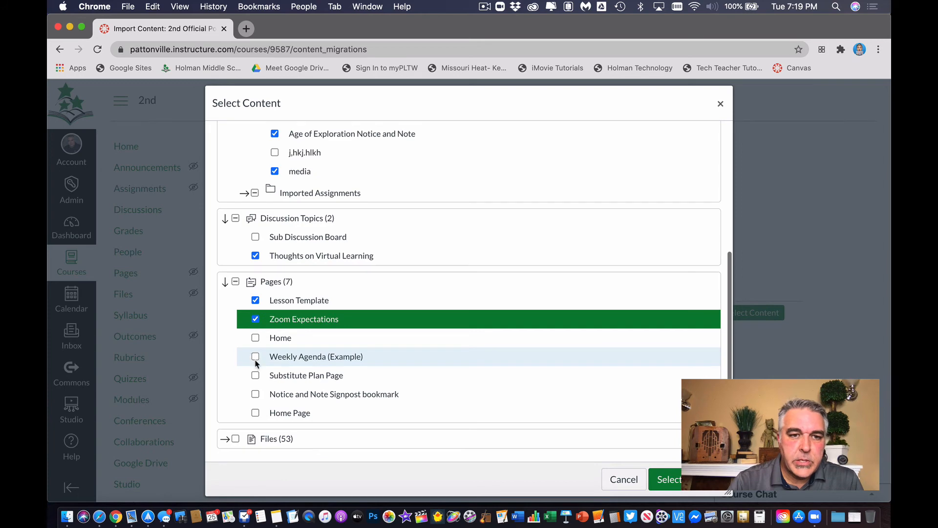
left_click(255, 337)
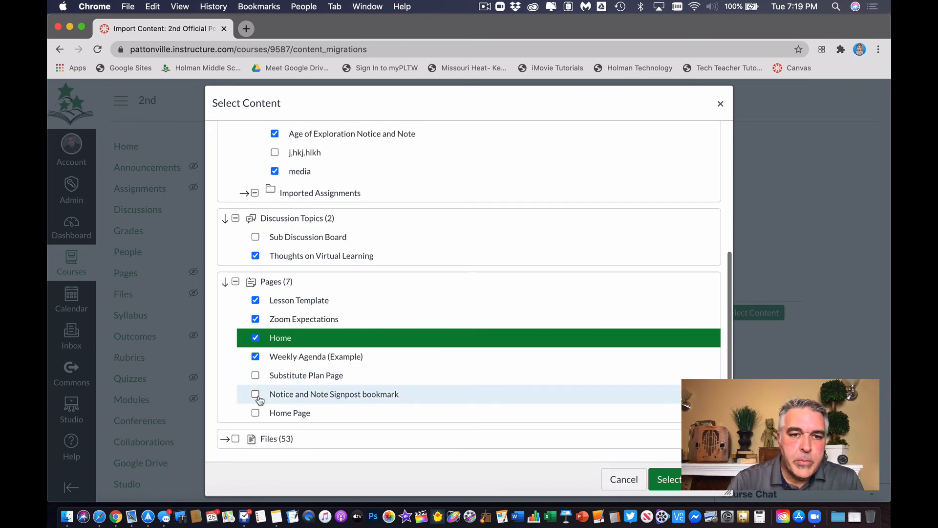
right_click(258, 397)
left_click(253, 415)
left_click(254, 414)
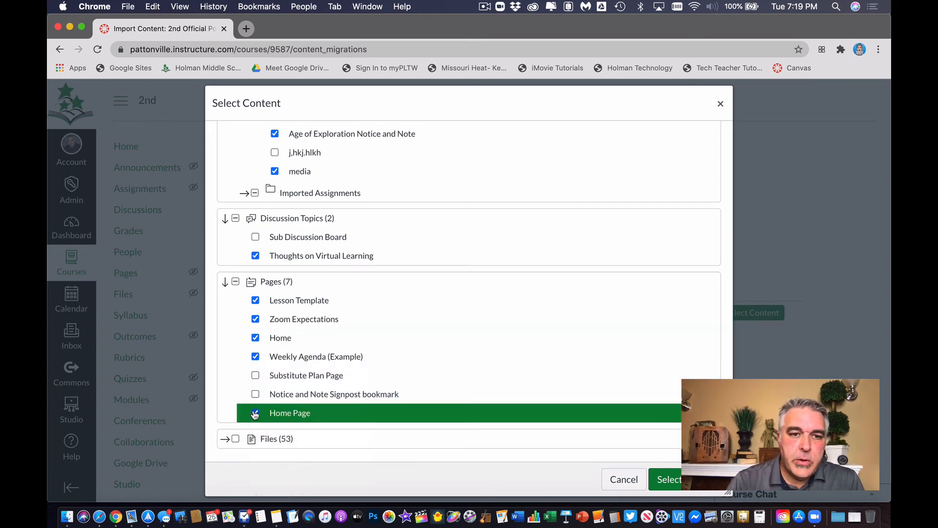
left_click(255, 375)
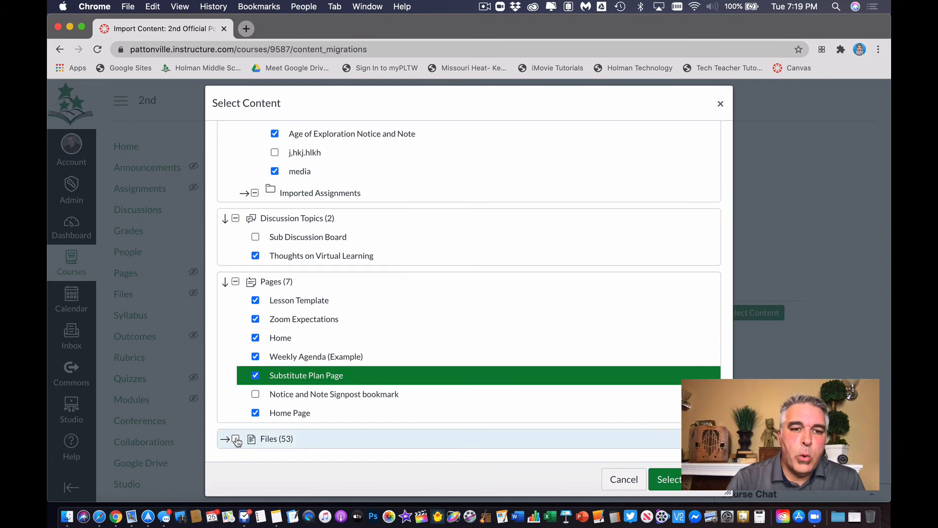
Step: Mark the whole Files group for import and submit the content selection to run the copy
left_click(235, 439)
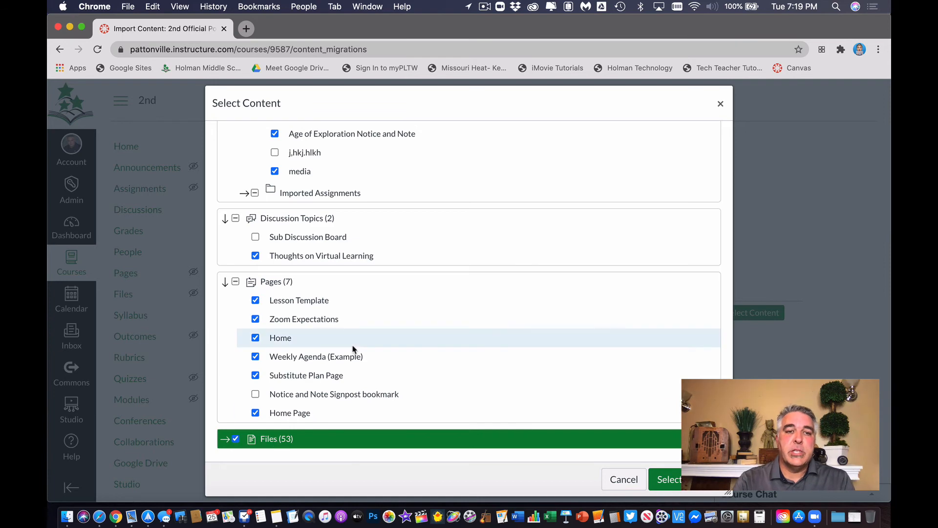
scroll(354, 349, "down", 3)
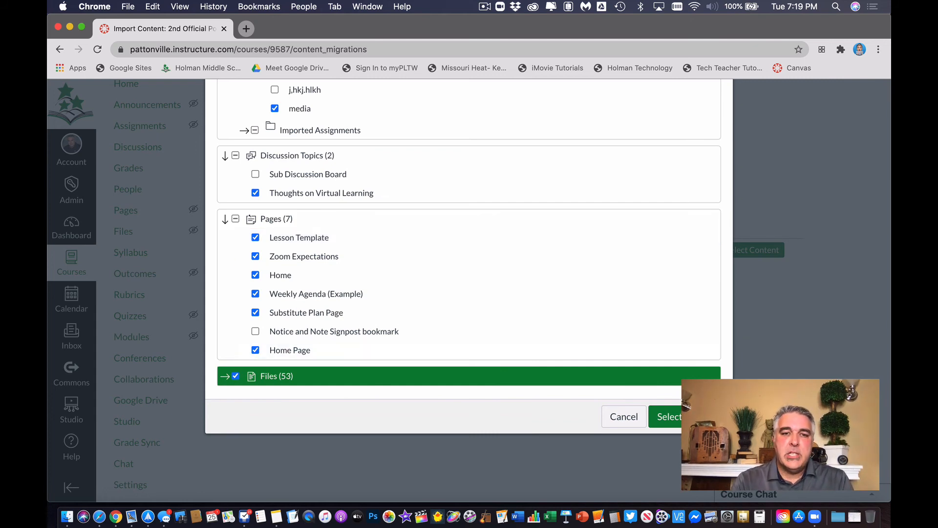
left_click(677, 415)
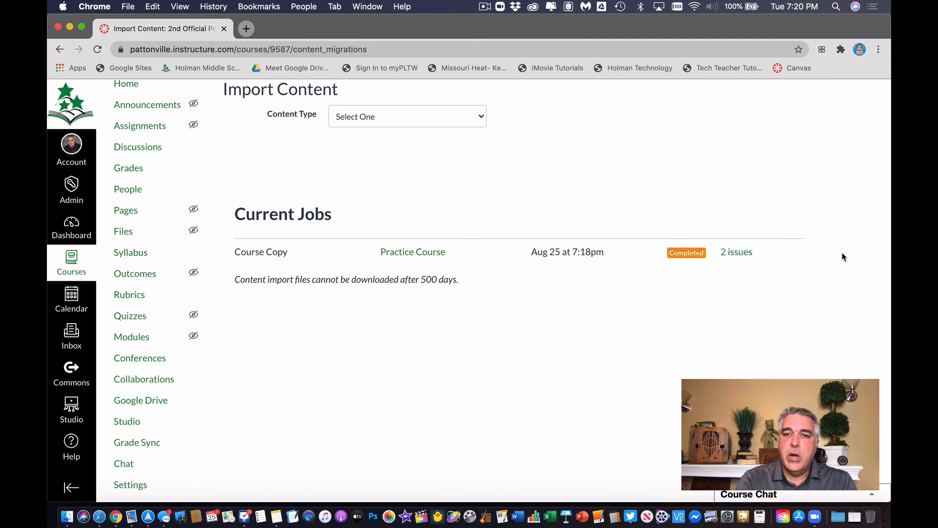
Step: Show the issues reported for the Practice Course copy job, and open the 2nd course's home page
left_click(738, 253)
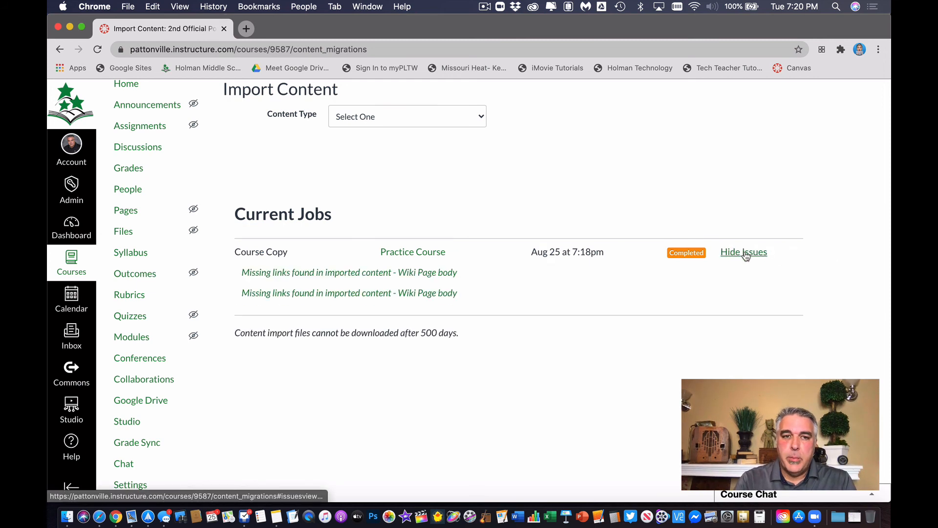
scroll(419, 293, "up", 3)
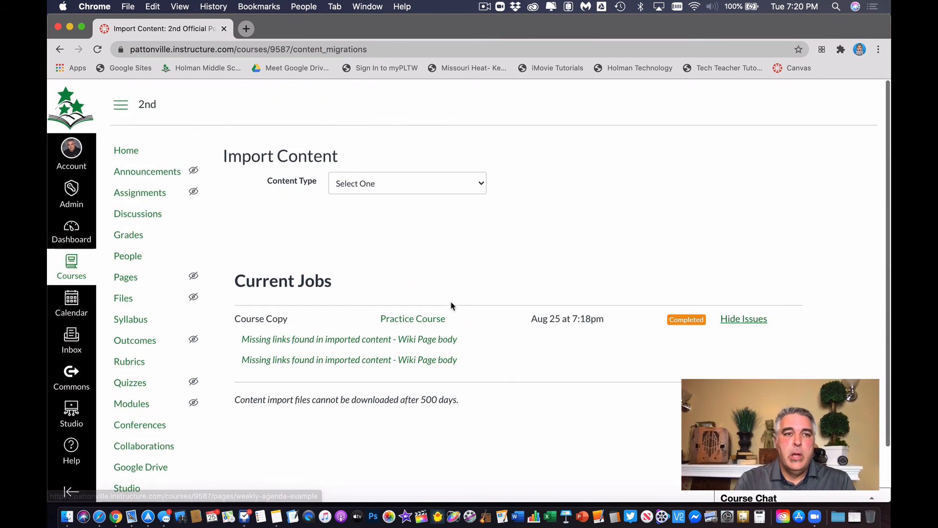
left_click(126, 149)
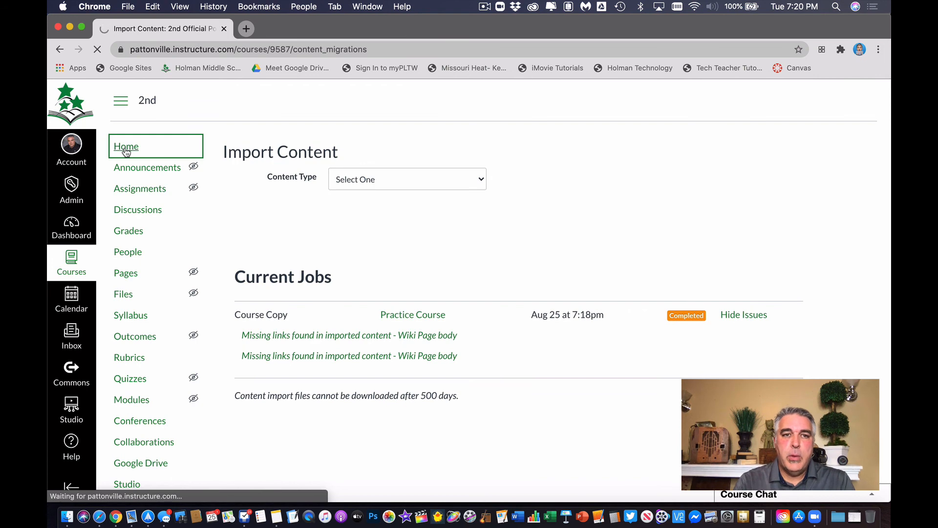